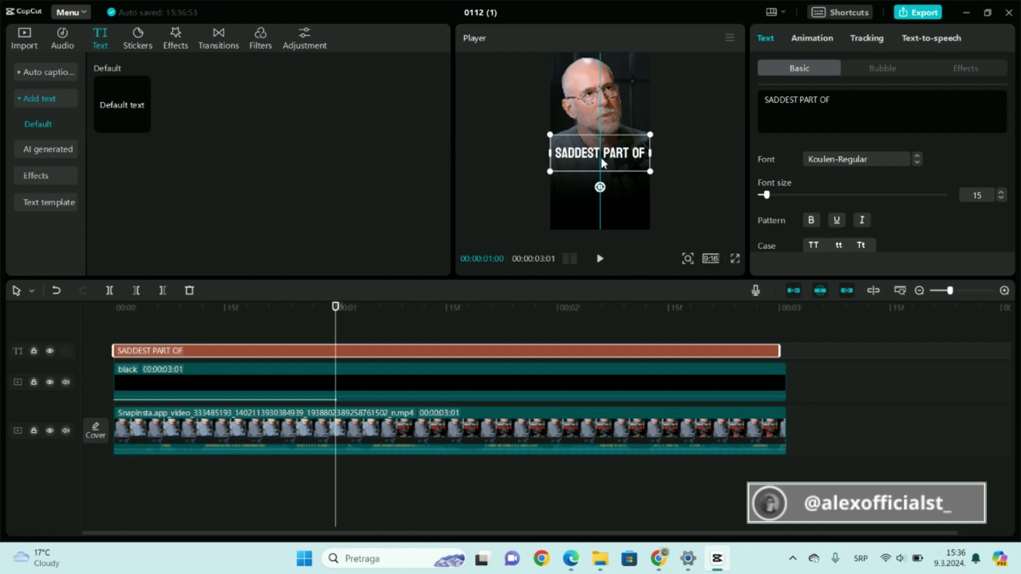
Give SADDEST PART OF a 1.0s Showing Up entrance, then add a Default text clip at the playhead.
{"action": "left_click_drag", "start_coordinate": [603, 162], "coordinate": [603, 163]}
{"action": "left_click", "coordinate": [805, 39]}
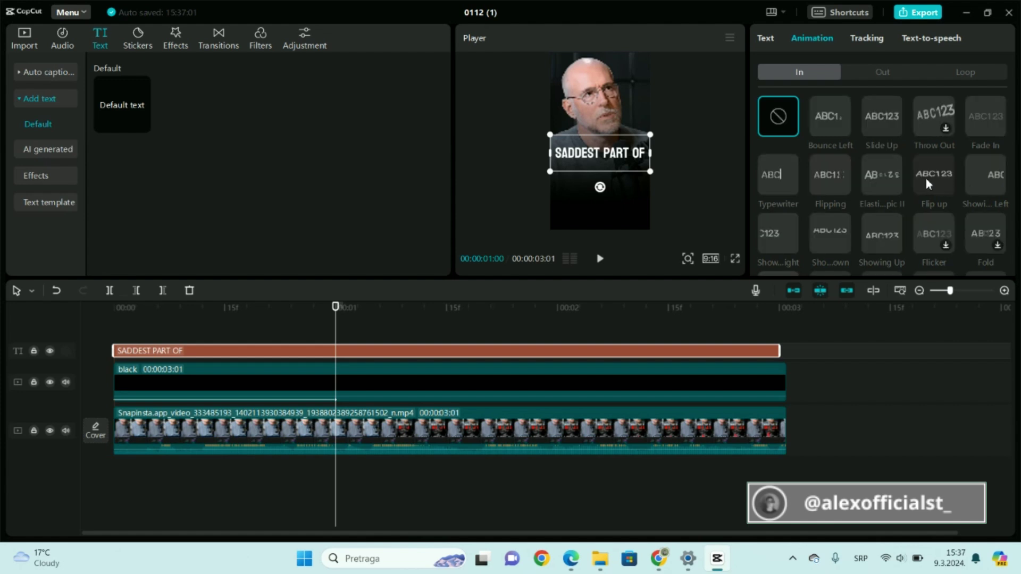
{"action": "left_click", "coordinate": [885, 234]}
{"action": "left_click", "coordinate": [838, 262]}
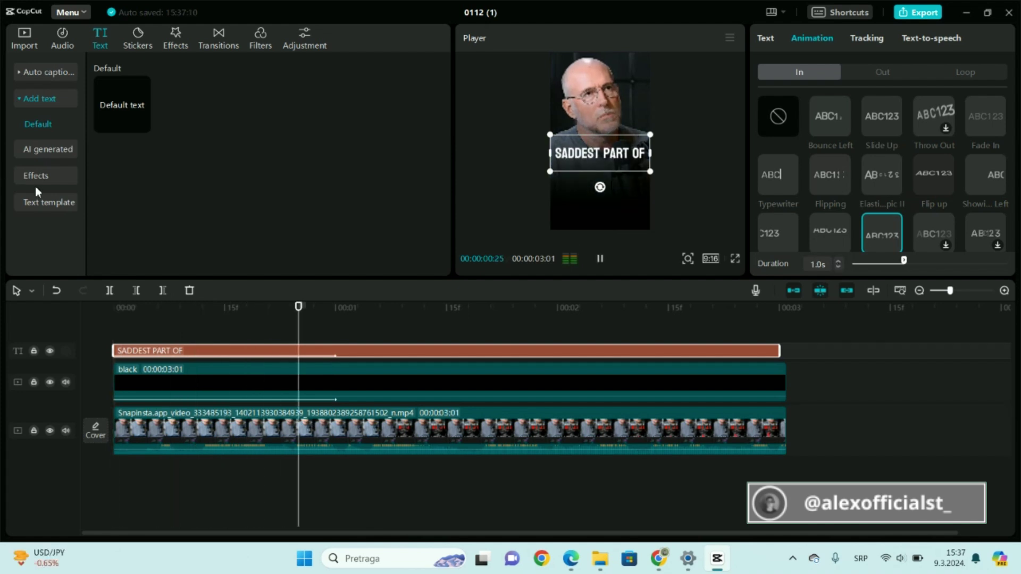
{"action": "left_click", "coordinate": [122, 112]}
{"action": "left_click_drag", "start_coordinate": [122, 112], "coordinate": [229, 333]}
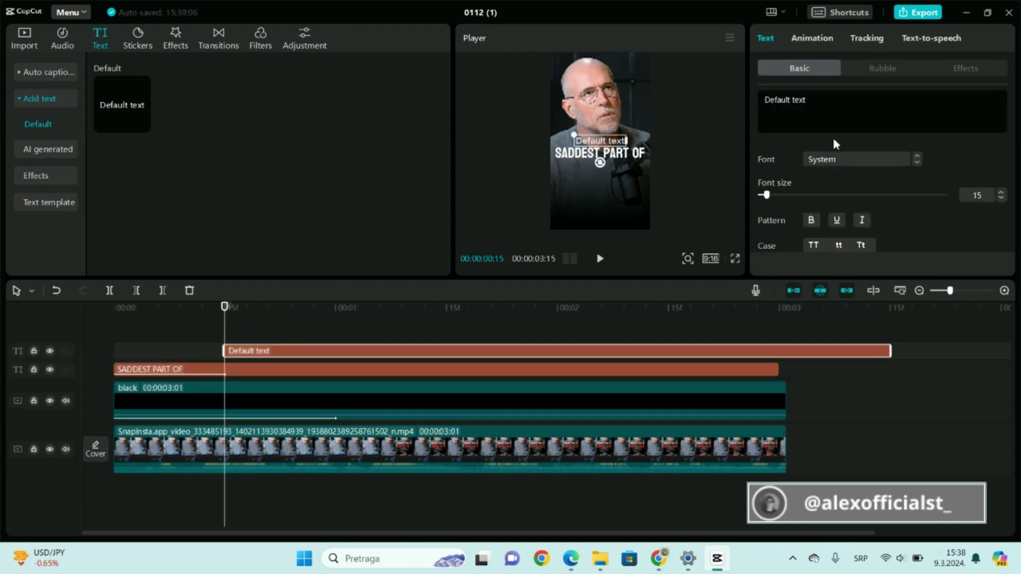
Change the new text to YOUR LIFE in Koulen, enlarged and placed below SADDEST PART OF.
{"action": "left_click", "coordinate": [835, 107]}
{"action": "type", "text": "YO"}
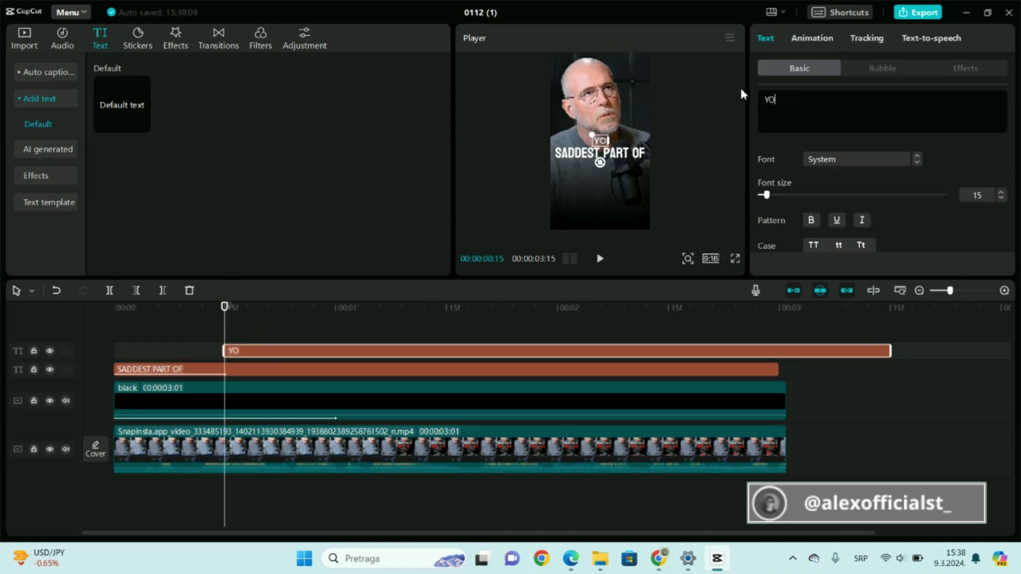
{"action": "type", "text": "UR LID"}
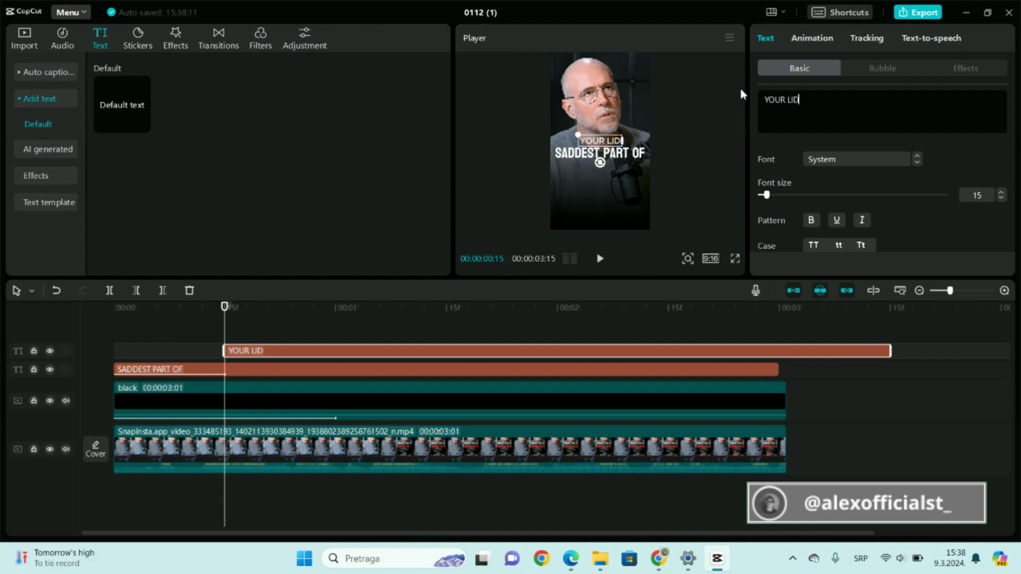
{"action": "key", "text": "BackSpace"}
{"action": "type", "text": "FE"}
{"action": "left_click", "coordinate": [861, 160]}
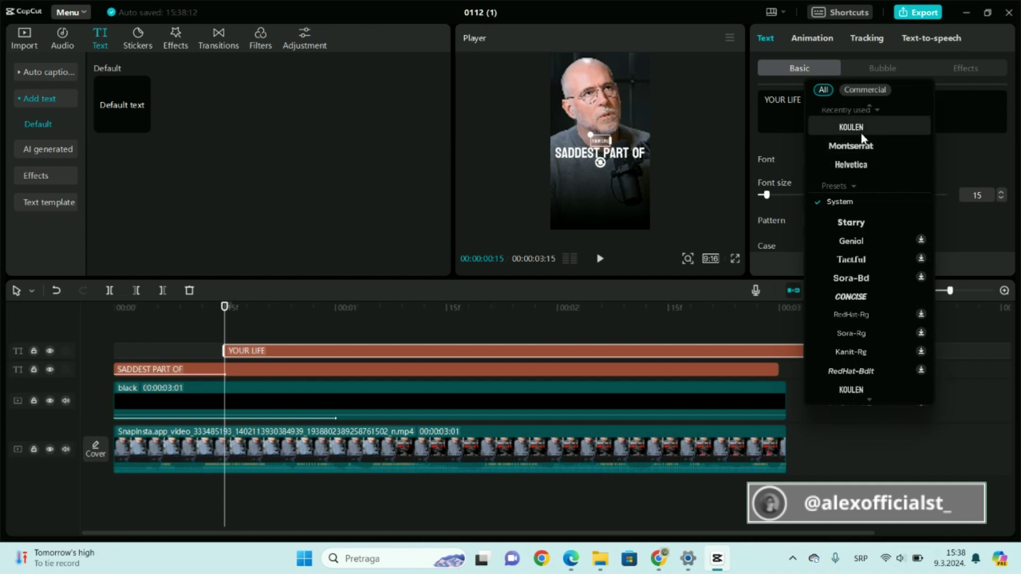
{"action": "left_click", "coordinate": [861, 131]}
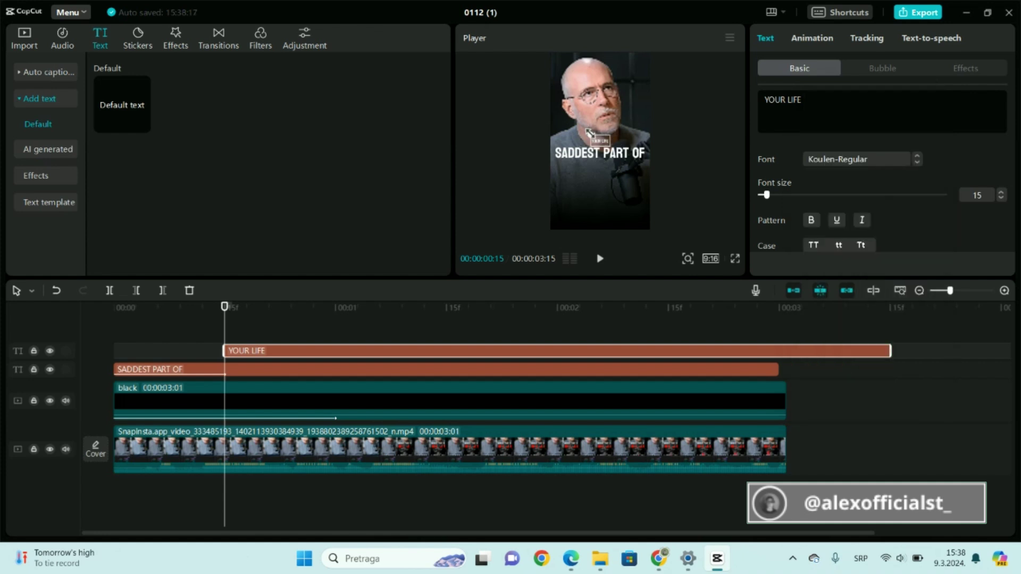
{"action": "left_click_drag", "start_coordinate": [596, 132], "coordinate": [548, 111]}
{"action": "left_click_drag", "start_coordinate": [594, 144], "coordinate": [613, 175]}
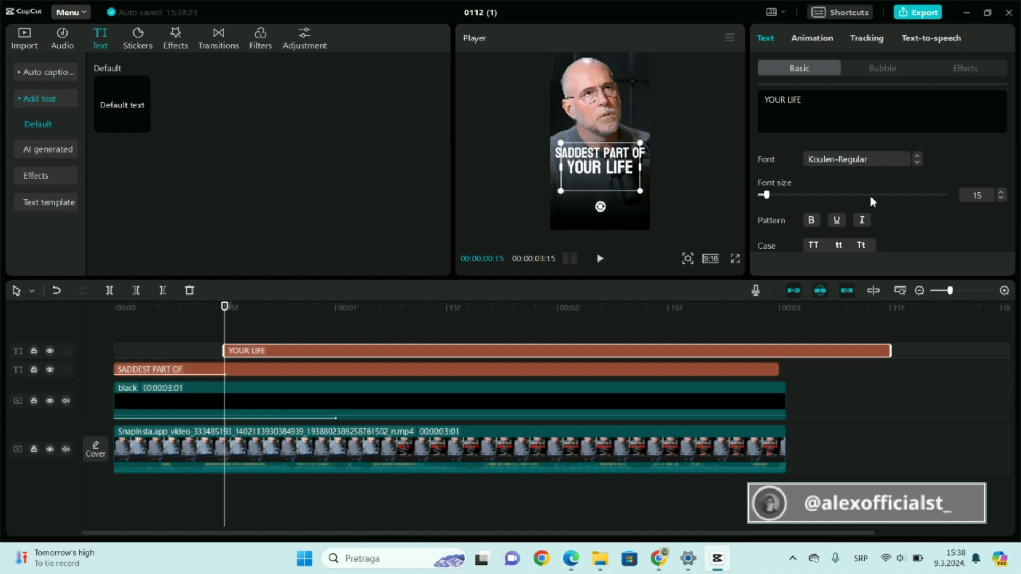
Set the YOUR LIFE text colour to red.
{"action": "scroll", "coordinate": [883, 177], "scroll_direction": "down", "scroll_amount": 4}
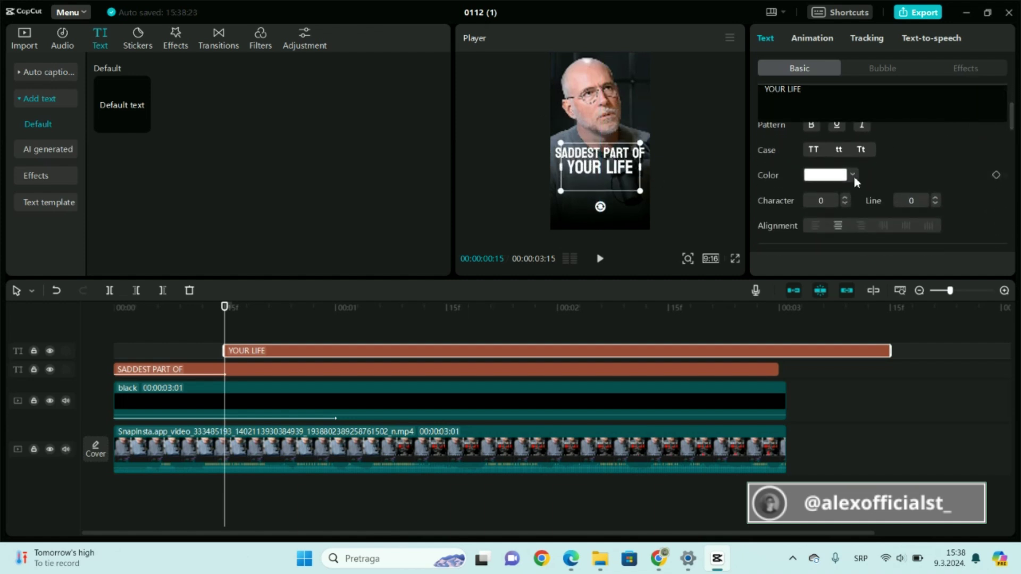
{"action": "left_click", "coordinate": [853, 176]}
{"action": "left_click_drag", "start_coordinate": [868, 203], "coordinate": [928, 184]}
{"action": "left_click", "coordinate": [928, 173]}
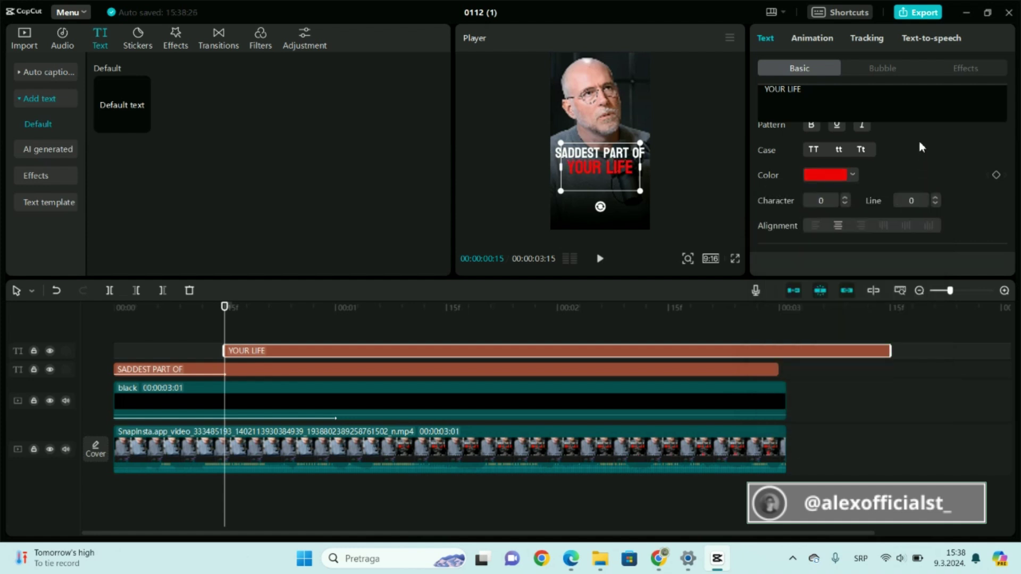
Enable a black glow on the YOUR LIFE caption.
{"action": "scroll", "coordinate": [898, 172], "scroll_direction": "down", "scroll_amount": 1}
{"action": "scroll", "coordinate": [898, 171], "scroll_direction": "down", "scroll_amount": 6}
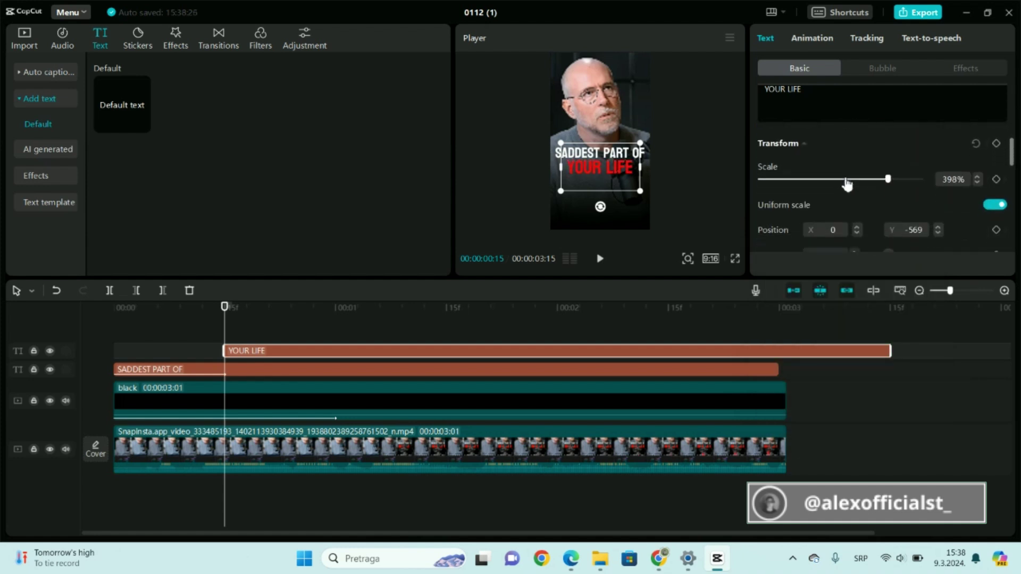
{"action": "scroll", "coordinate": [841, 186], "scroll_direction": "down", "scroll_amount": 5}
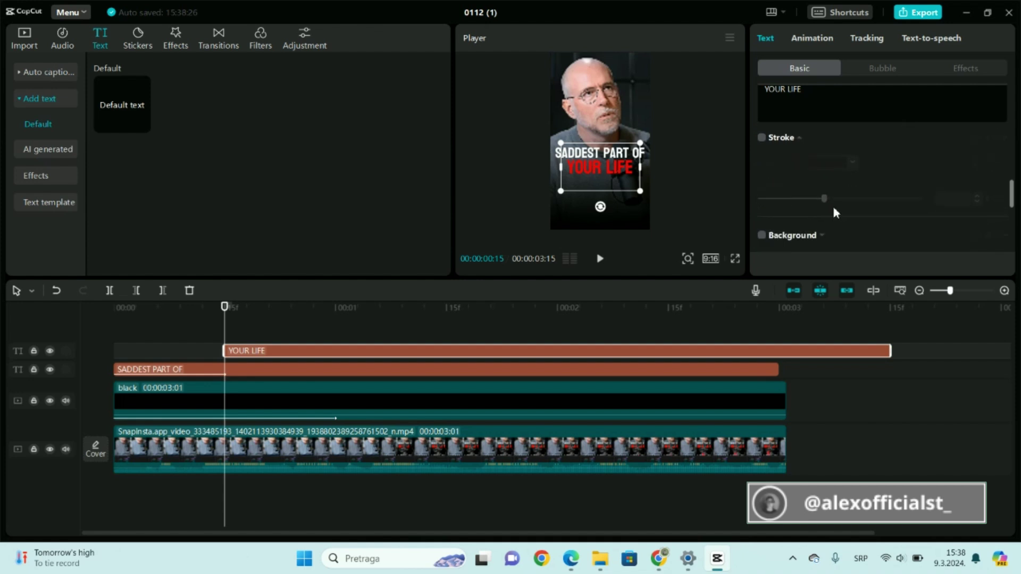
{"action": "scroll", "coordinate": [834, 213], "scroll_direction": "down", "scroll_amount": 1}
{"action": "left_click", "coordinate": [762, 195]}
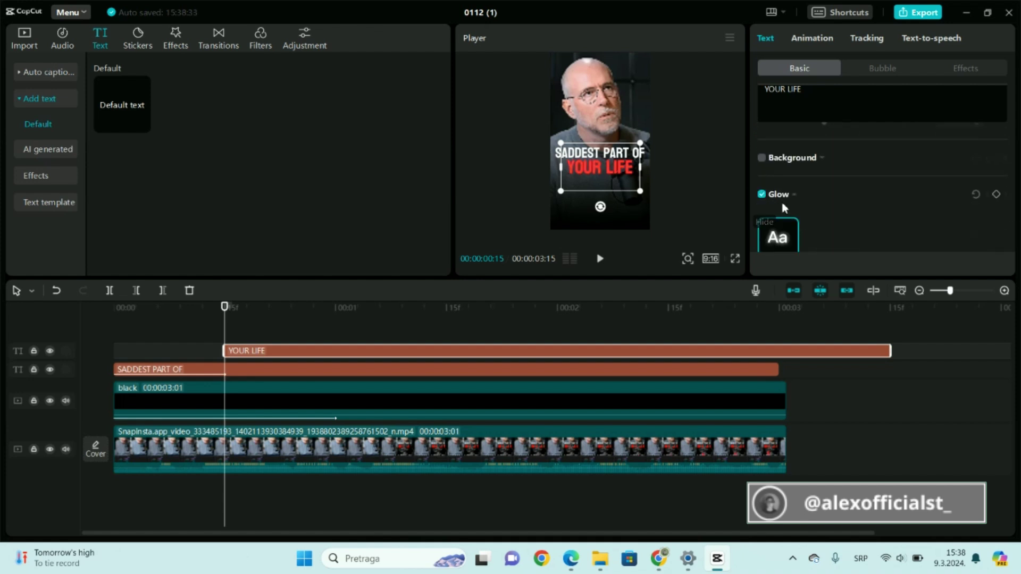
{"action": "scroll", "coordinate": [813, 213], "scroll_direction": "down", "scroll_amount": 1}
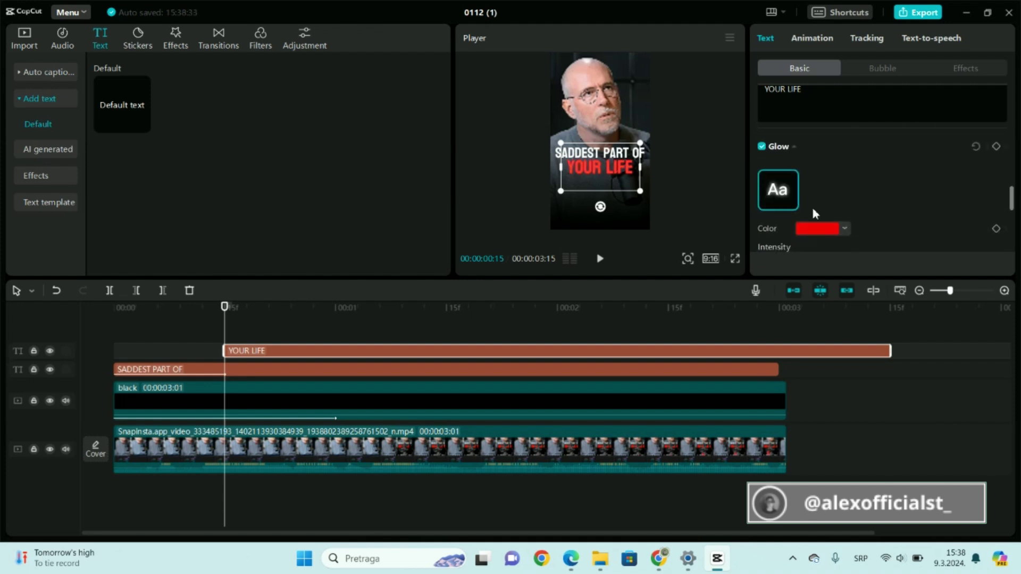
{"action": "left_click", "coordinate": [845, 229]}
{"action": "left_click_drag", "start_coordinate": [859, 262], "coordinate": [921, 329]}
{"action": "left_click", "coordinate": [890, 169]}
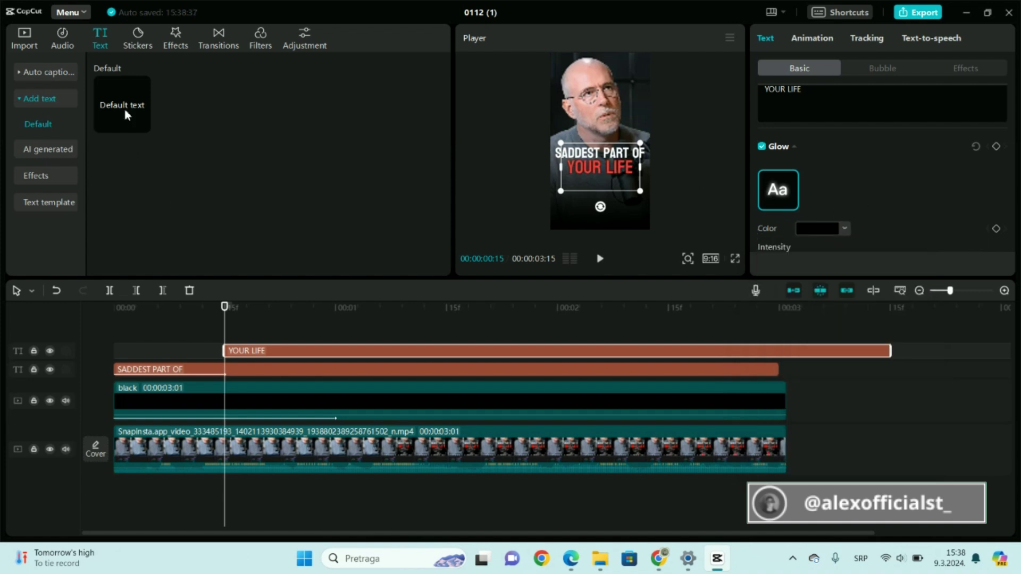
Show the imported media and give YOUR LIFE a 0.8s Typewriter entrance animation.
{"action": "left_click", "coordinate": [24, 40]}
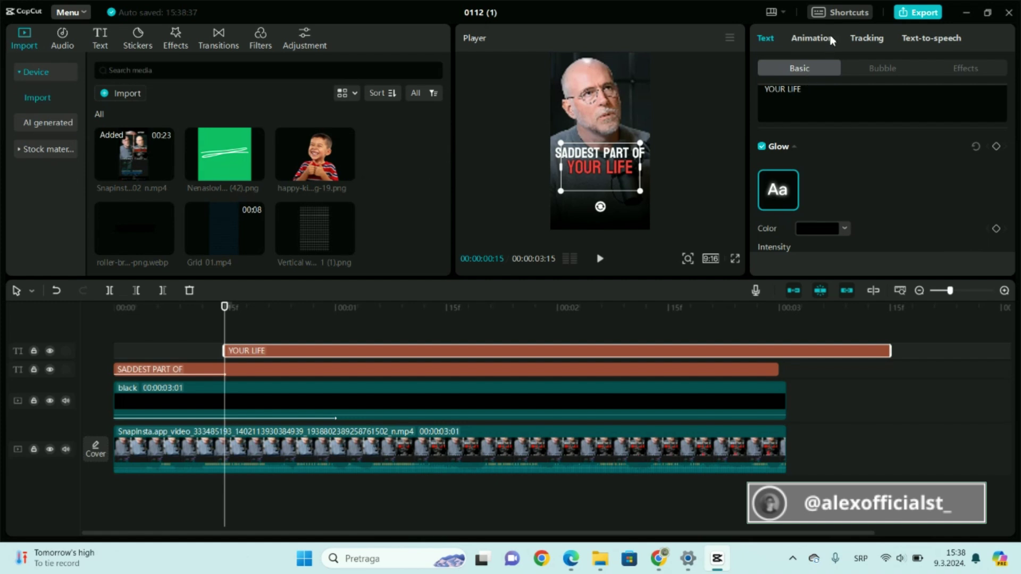
{"action": "left_click", "coordinate": [806, 39]}
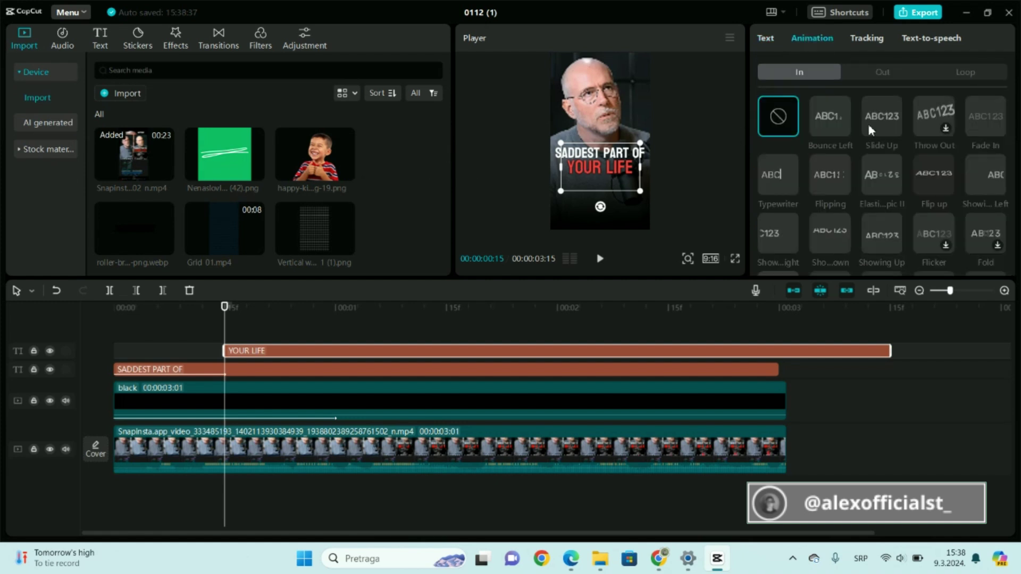
{"action": "left_click", "coordinate": [773, 167]}
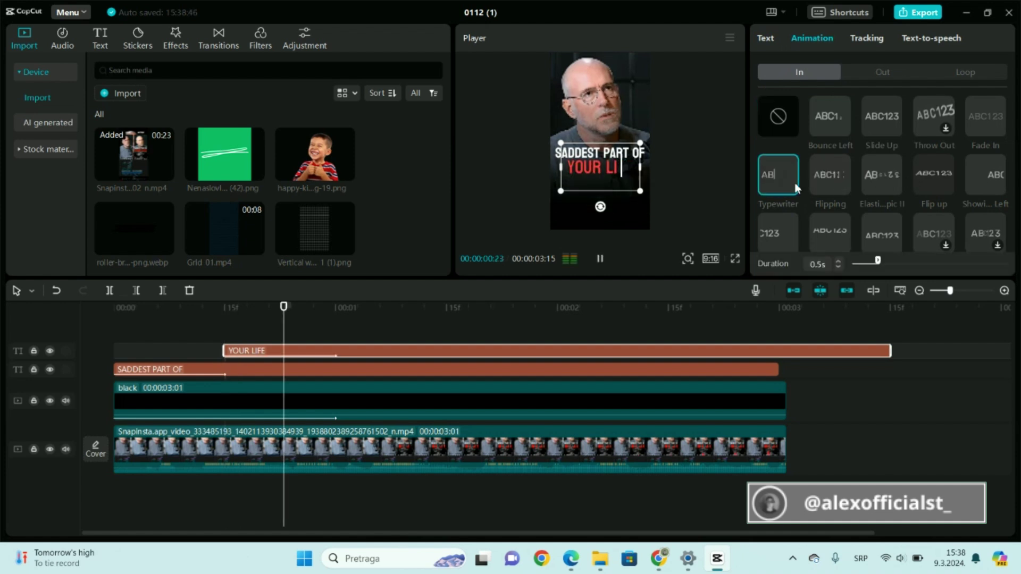
{"action": "scroll", "coordinate": [836, 261], "scroll_direction": "up", "scroll_amount": 3}
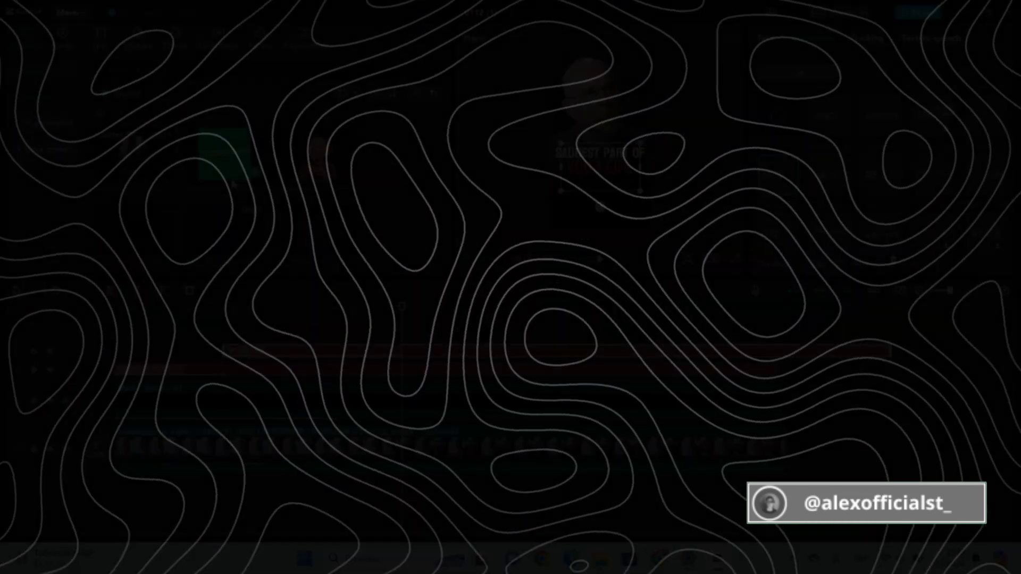
Add the green scribble image and chroma-key out its green at intensity 29.
{"action": "left_click_drag", "start_coordinate": [224, 155], "coordinate": [353, 315]}
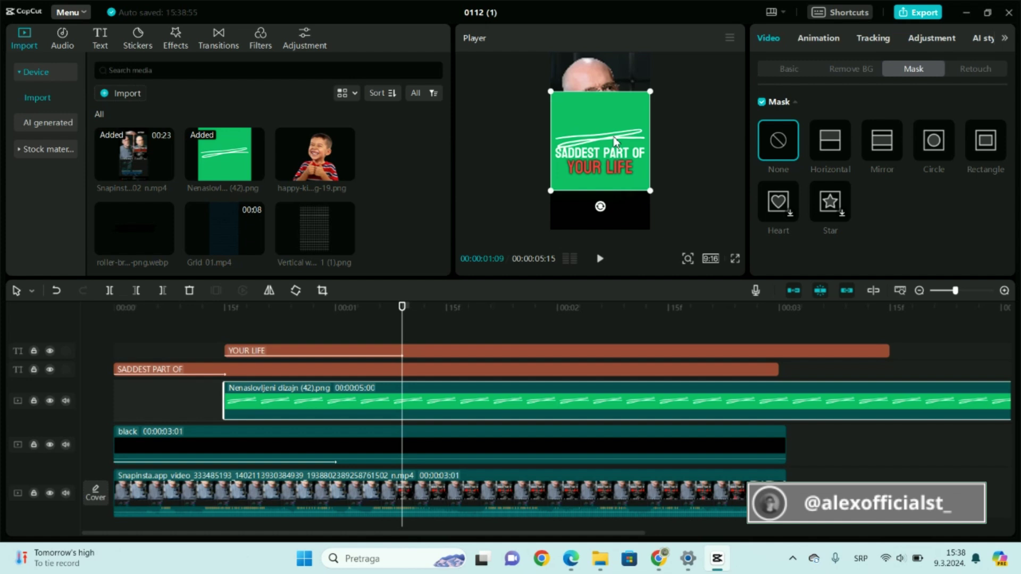
{"action": "left_click", "coordinate": [856, 71]}
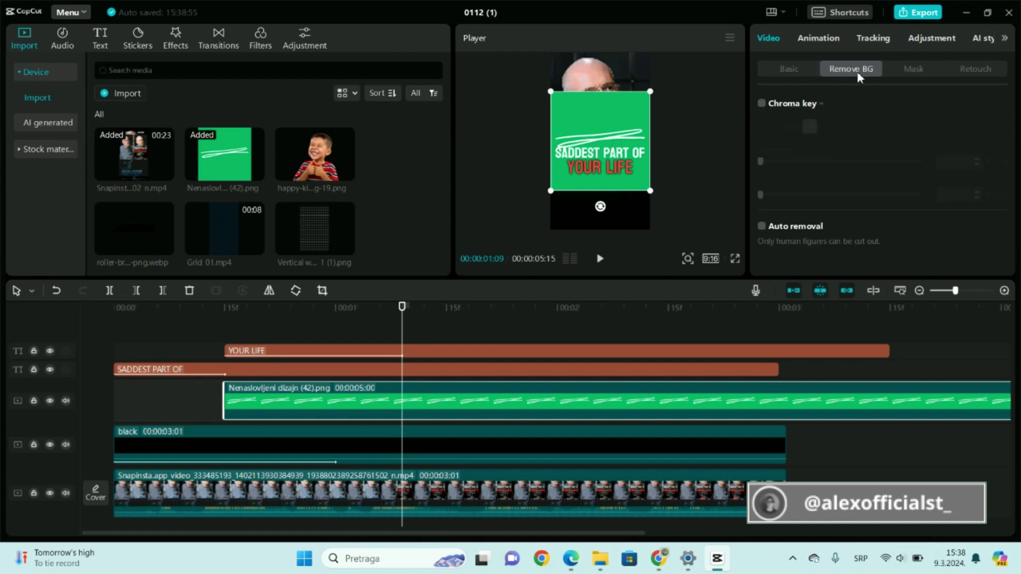
{"action": "left_click", "coordinate": [762, 104]}
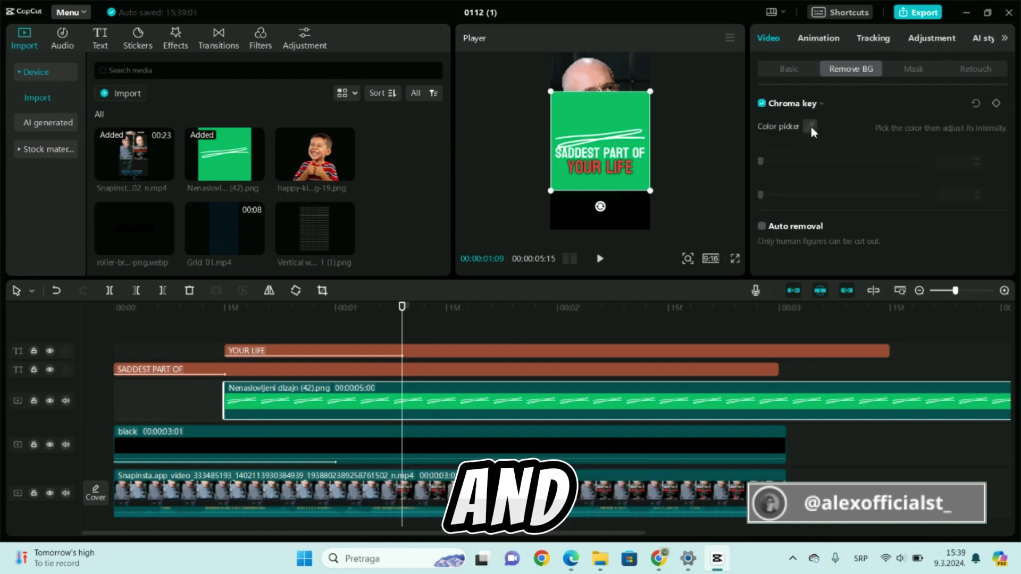
{"action": "left_click", "coordinate": [810, 127]}
{"action": "left_click", "coordinate": [644, 106]}
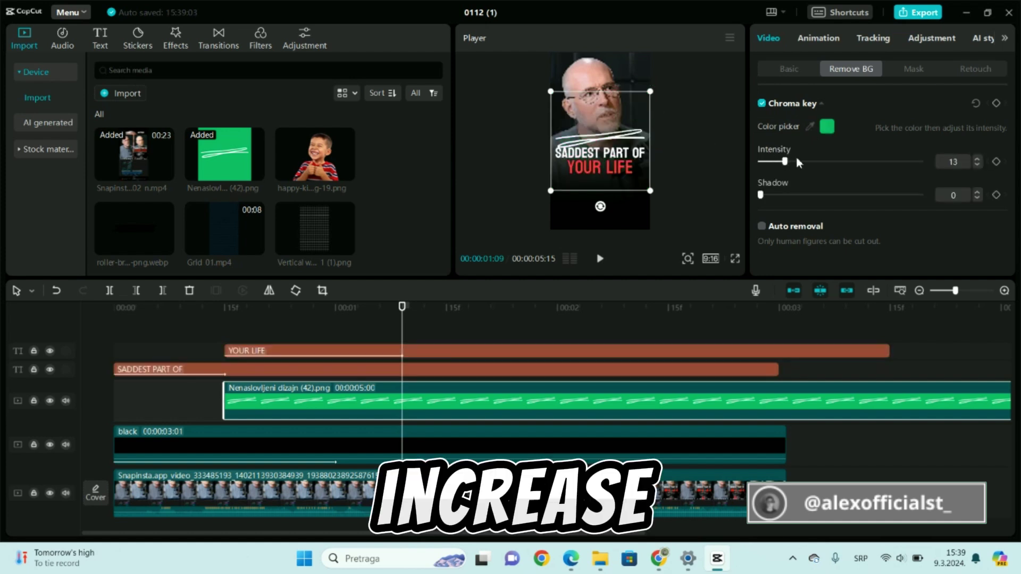
{"action": "left_click_drag", "start_coordinate": [796, 157], "coordinate": [807, 162]}
Widen the white scribble, tilt it 9°, and place it under YOUR LIFE.
{"action": "left_click_drag", "start_coordinate": [622, 142], "coordinate": [618, 181]}
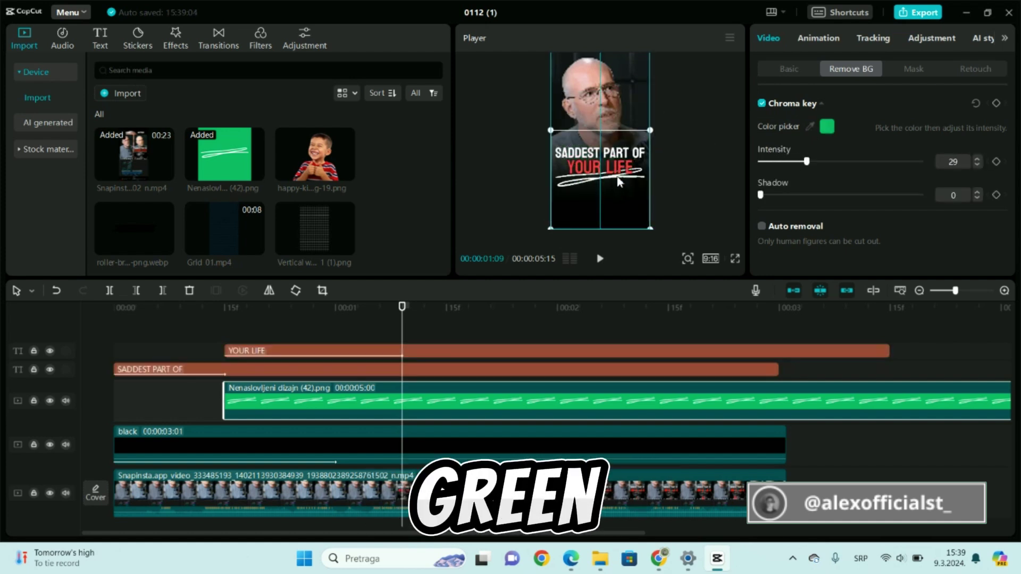
{"action": "left_click_drag", "start_coordinate": [650, 130], "coordinate": [650, 124]}
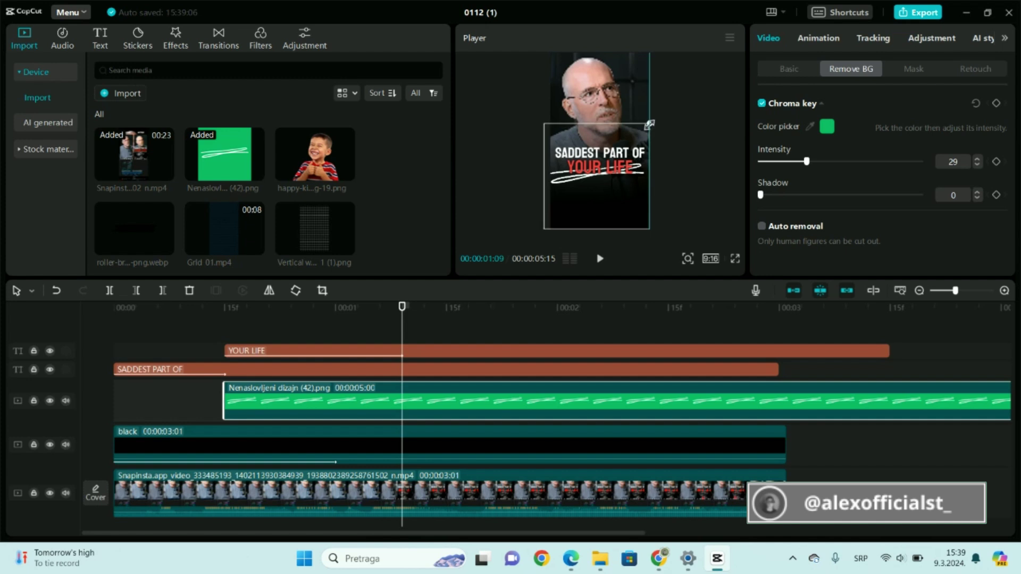
{"action": "mouse_move", "coordinate": [611, 177]}
{"action": "left_mouse_down"}
{"action": "mouse_move", "coordinate": [611, 165]}
{"action": "mouse_move", "coordinate": [604, 171]}
{"action": "left_mouse_up"}
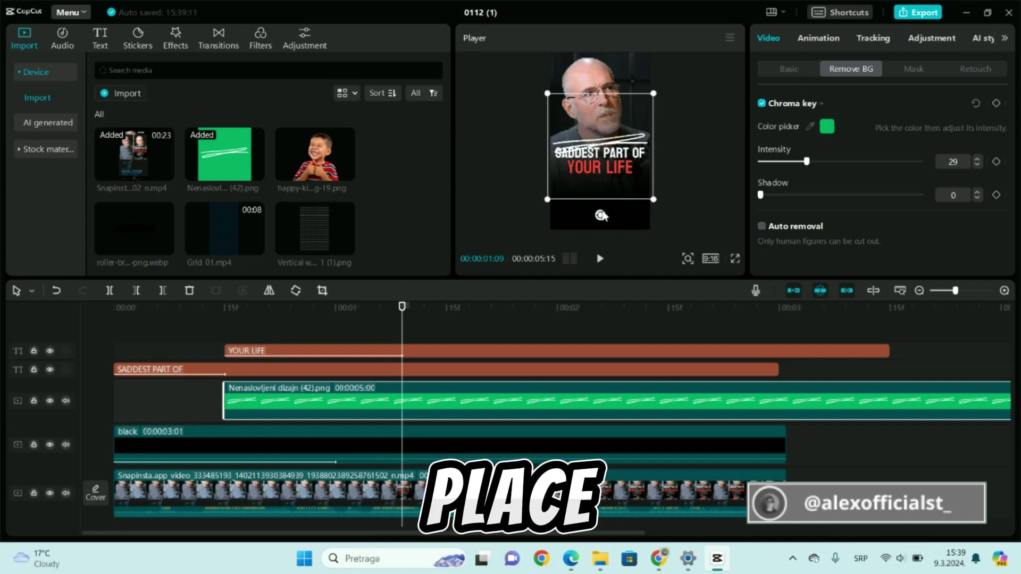
{"action": "left_click_drag", "start_coordinate": [601, 213], "coordinate": [592, 214]}
{"action": "left_click_drag", "start_coordinate": [621, 145], "coordinate": [618, 174]}
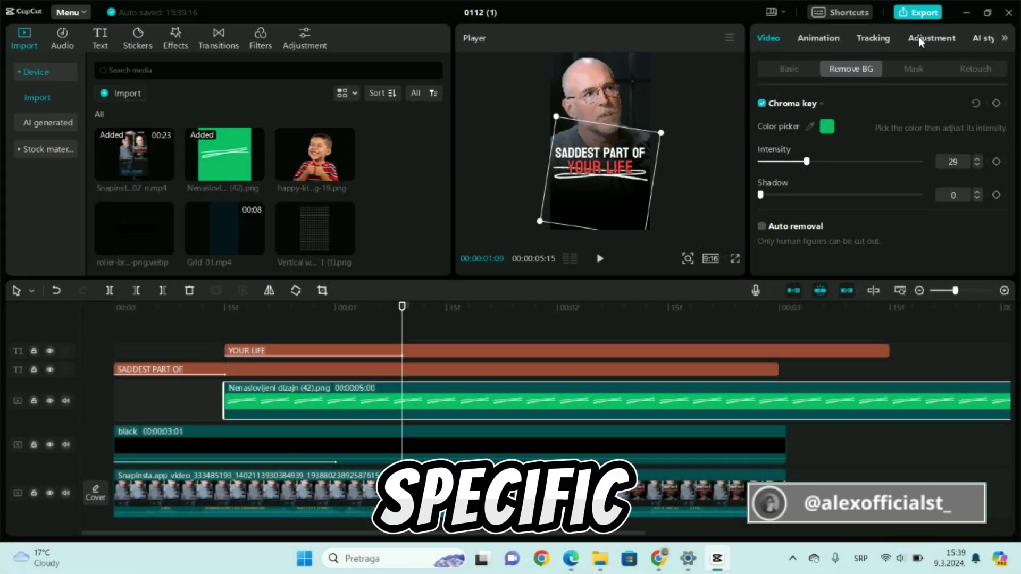
Give the scribble a horizontal mask rotated to -102° and a Slide Right in-animation.
{"action": "left_click", "coordinate": [919, 70]}
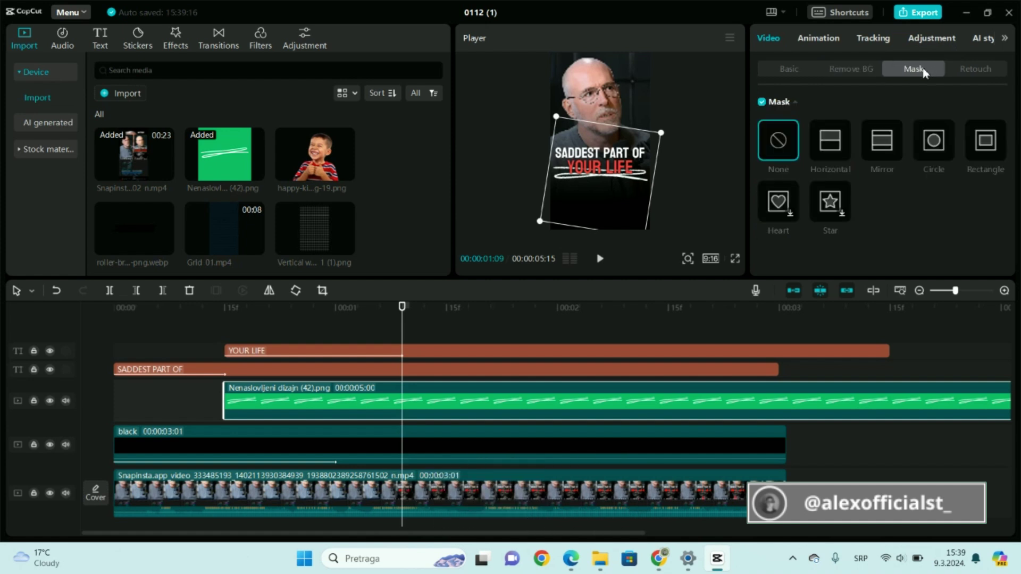
{"action": "left_click", "coordinate": [842, 144]}
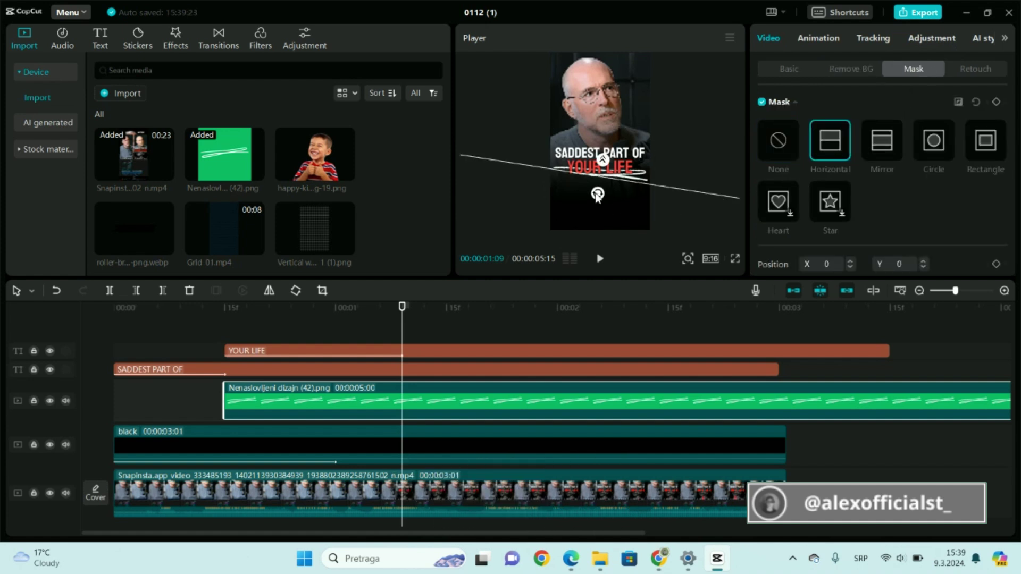
{"action": "left_click_drag", "start_coordinate": [598, 196], "coordinate": [568, 184]}
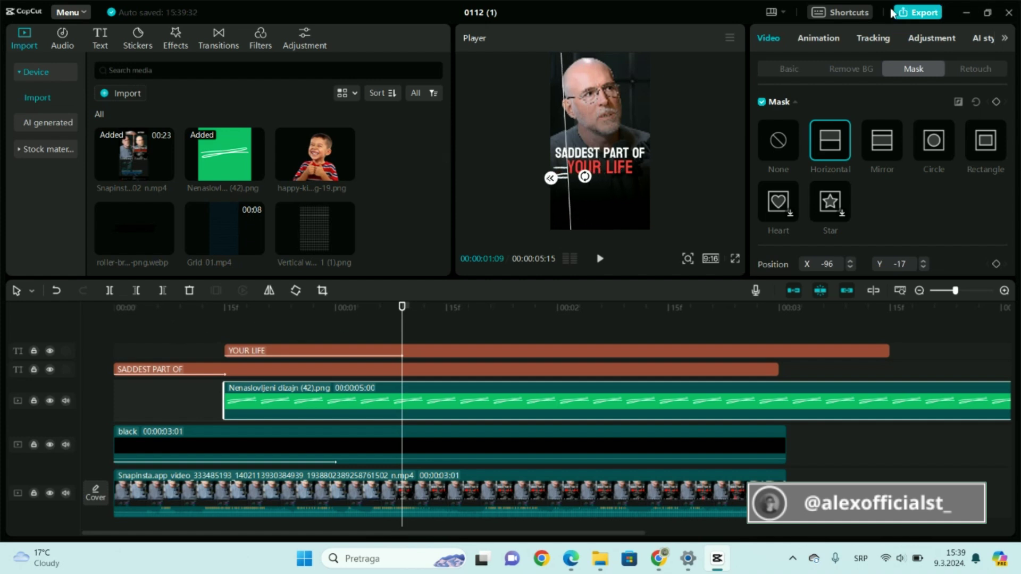
{"action": "left_click", "coordinate": [832, 37]}
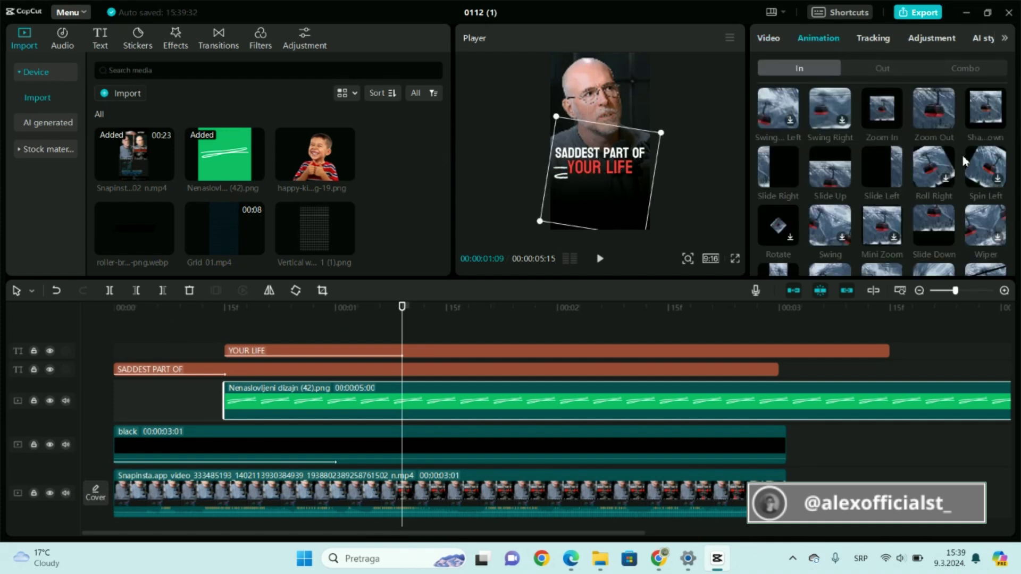
{"action": "left_click", "coordinate": [786, 157]}
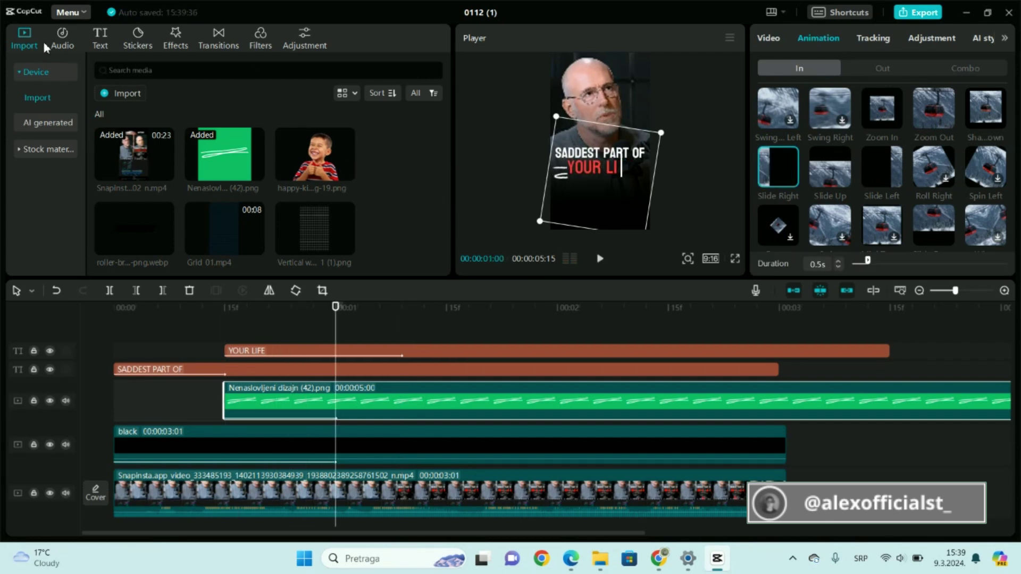
Keyframe the mask position from X -96 to X 148 to reveal the underline, then preview it.
{"action": "left_click", "coordinate": [770, 37]}
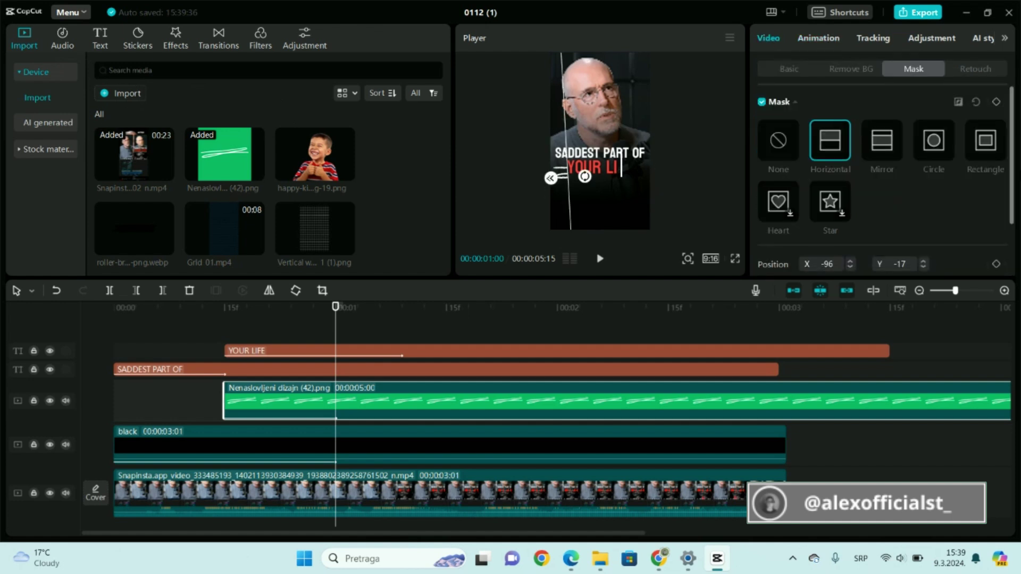
{"action": "scroll", "coordinate": [997, 259], "scroll_direction": "down", "scroll_amount": 2}
{"action": "scroll", "coordinate": [998, 256], "scroll_direction": "down", "scroll_amount": 1}
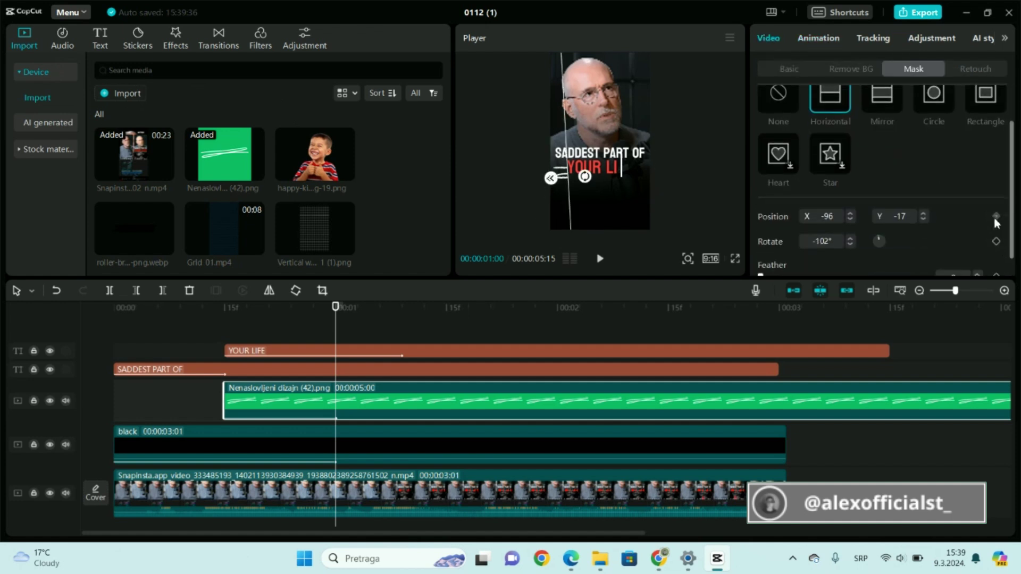
{"action": "left_click", "coordinate": [996, 217]}
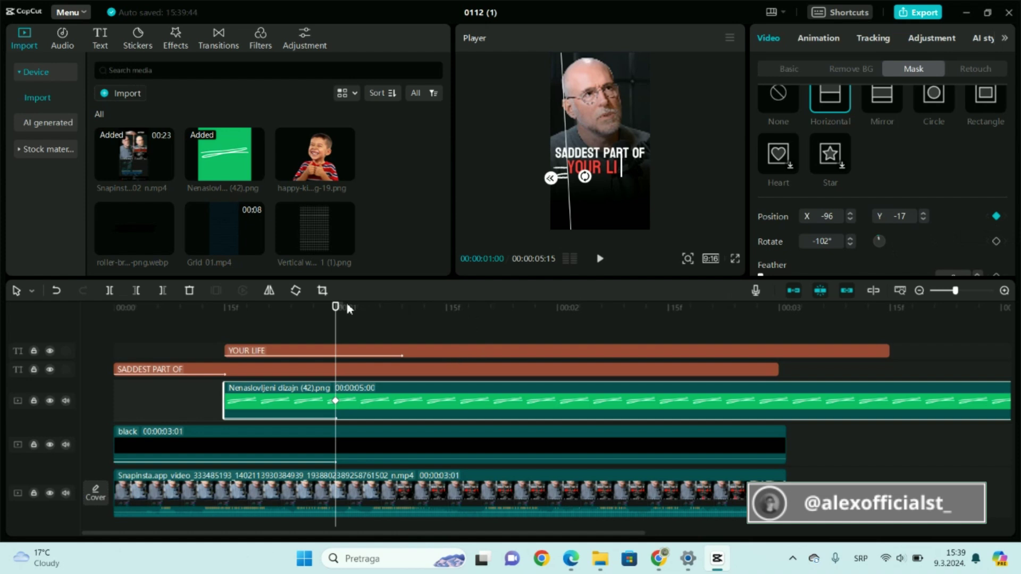
{"action": "left_click_drag", "start_coordinate": [336, 322], "coordinate": [425, 325]}
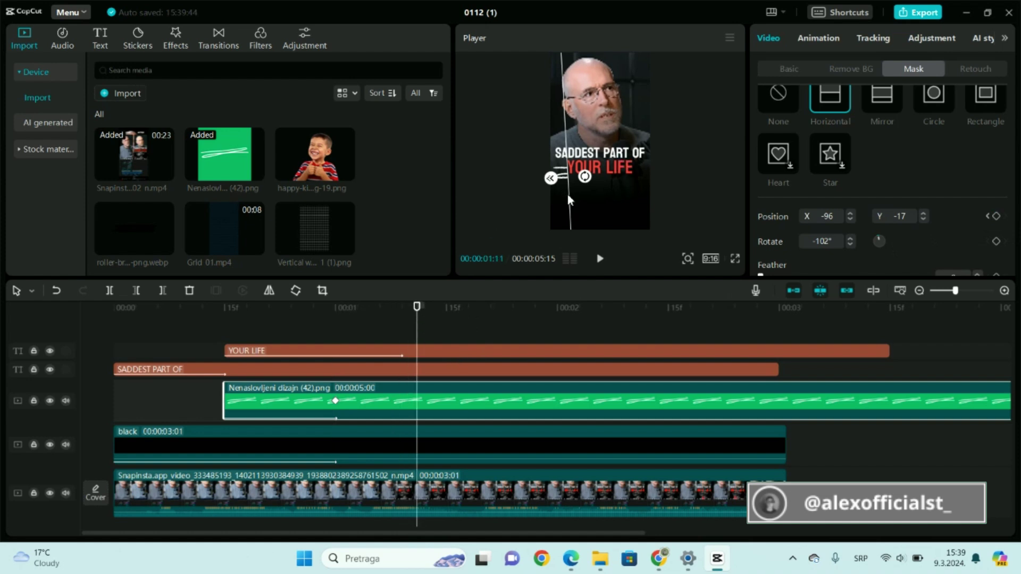
{"action": "left_click_drag", "start_coordinate": [567, 194], "coordinate": [648, 209]}
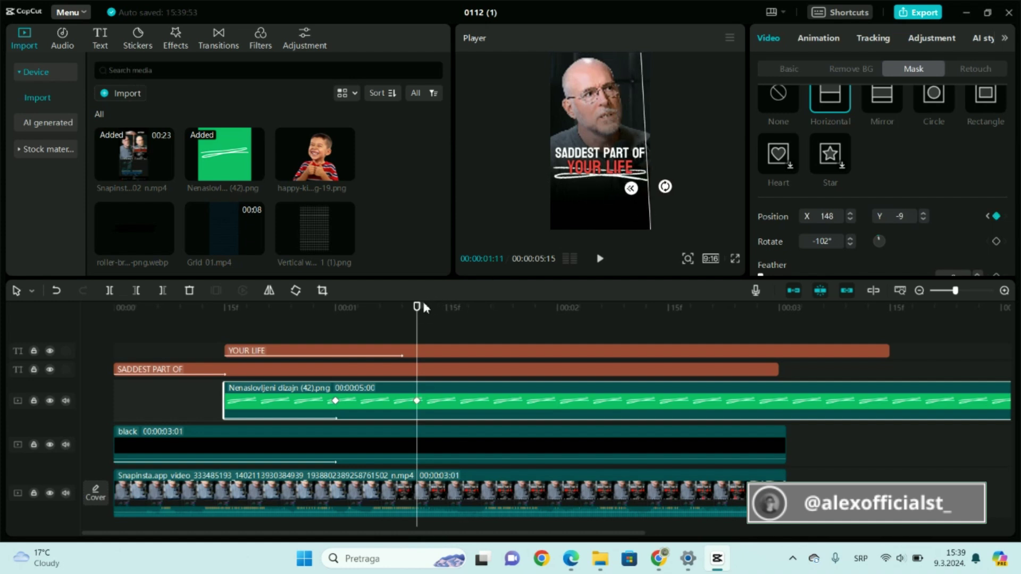
{"action": "left_click_drag", "start_coordinate": [424, 305], "coordinate": [113, 306]}
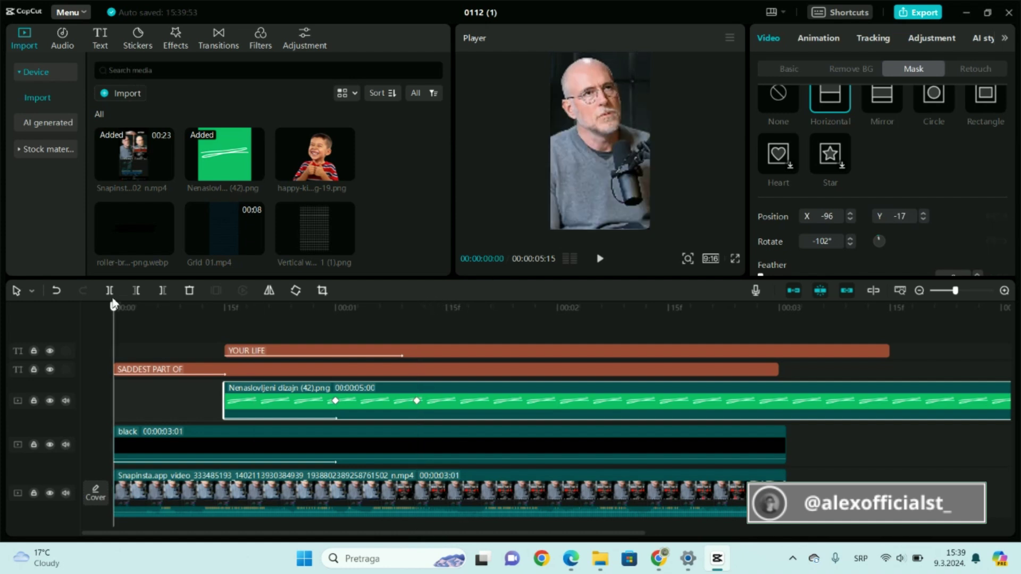
{"action": "left_click", "coordinate": [599, 260]}
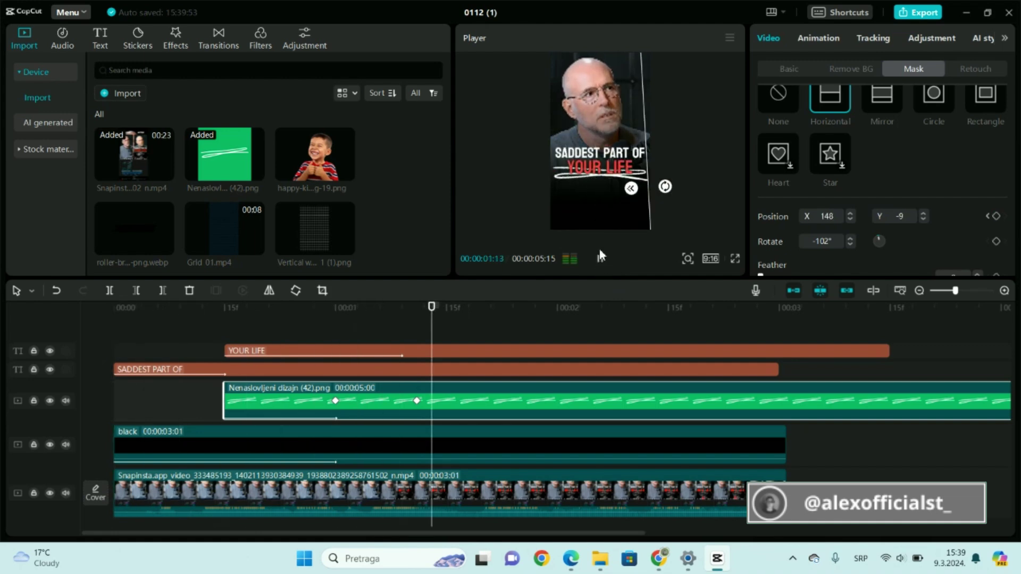
{"action": "left_click", "coordinate": [599, 259]}
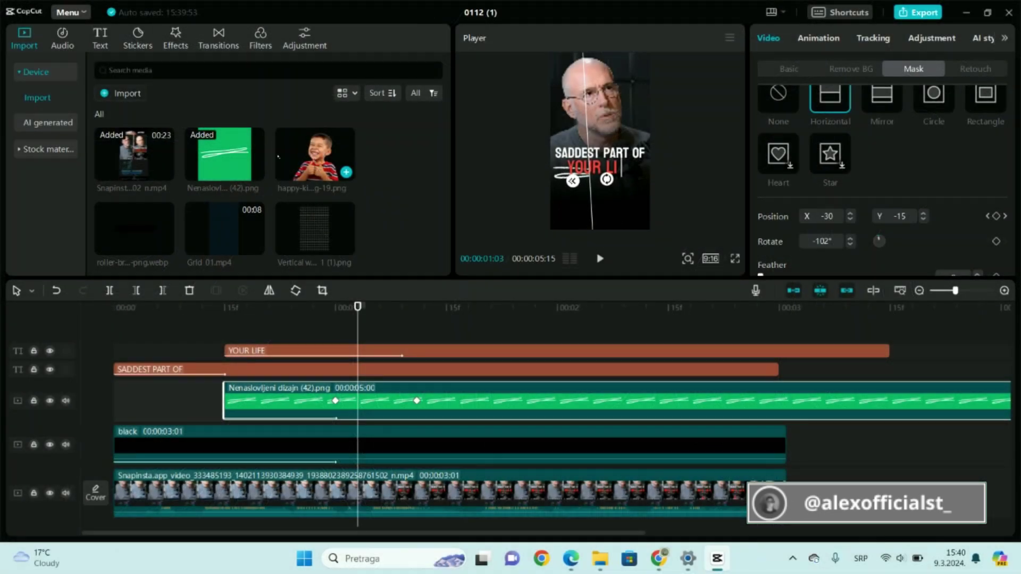
Add the happy-kid image on its own track and move it lower in the frame.
{"action": "left_click_drag", "start_coordinate": [314, 154], "coordinate": [234, 378]}
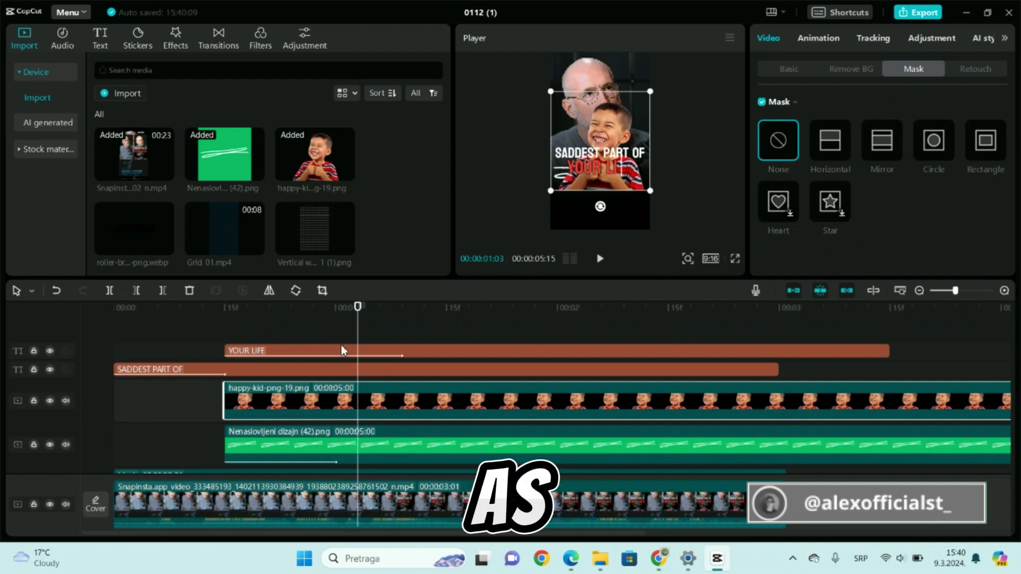
{"action": "left_click_drag", "start_coordinate": [359, 308], "coordinate": [226, 330]}
{"action": "left_click_drag", "start_coordinate": [607, 178], "coordinate": [606, 222]}
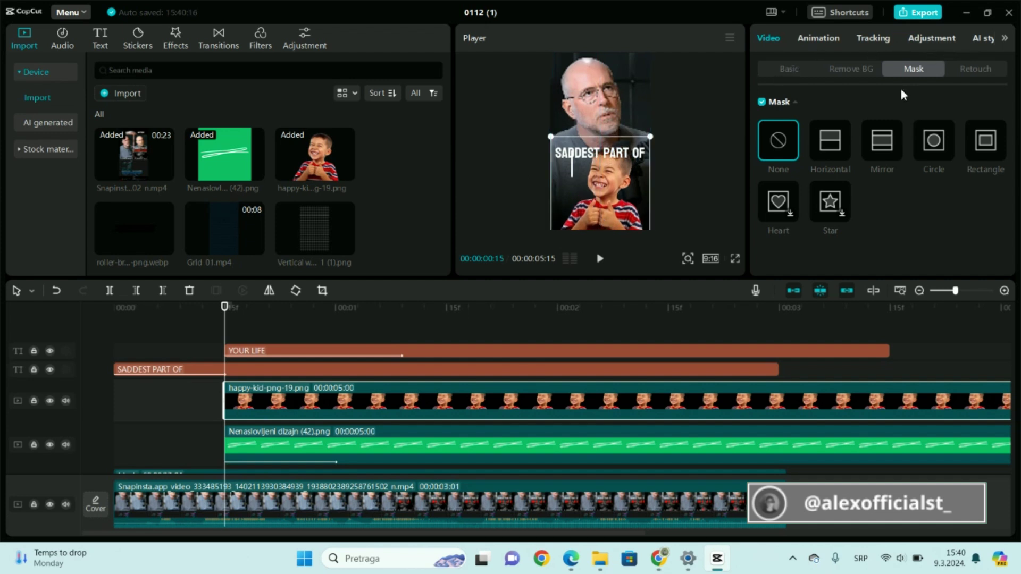
Lower the kid image's saturation to -48 and nudge it down and left.
{"action": "left_click", "coordinate": [926, 37]}
{"action": "scroll", "coordinate": [893, 127], "scroll_direction": "down", "scroll_amount": 3}
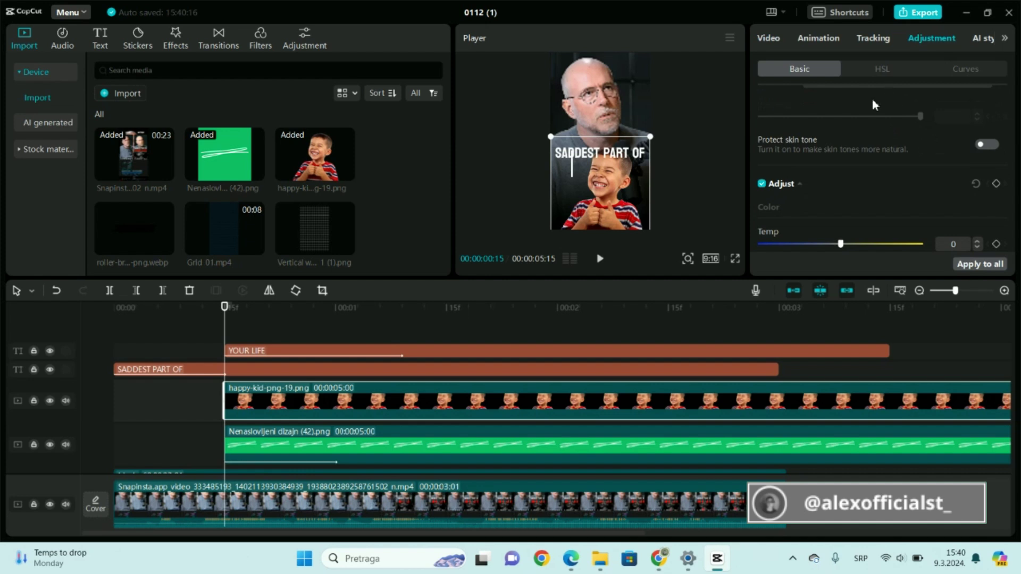
{"action": "scroll", "coordinate": [866, 154], "scroll_direction": "down", "scroll_amount": 2}
{"action": "left_click_drag", "start_coordinate": [844, 211], "coordinate": [774, 211]}
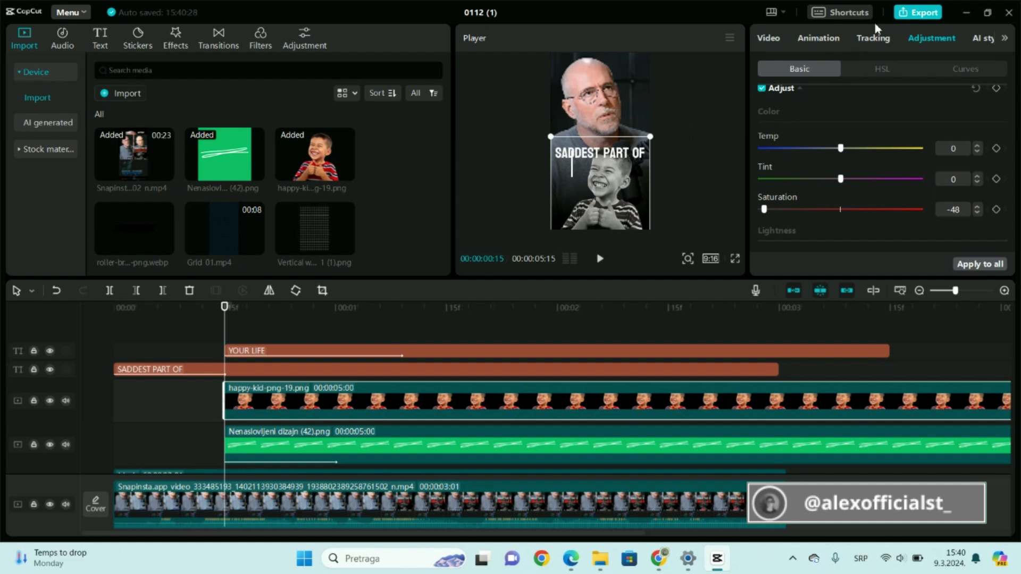
{"action": "left_click_drag", "start_coordinate": [610, 186], "coordinate": [597, 201]}
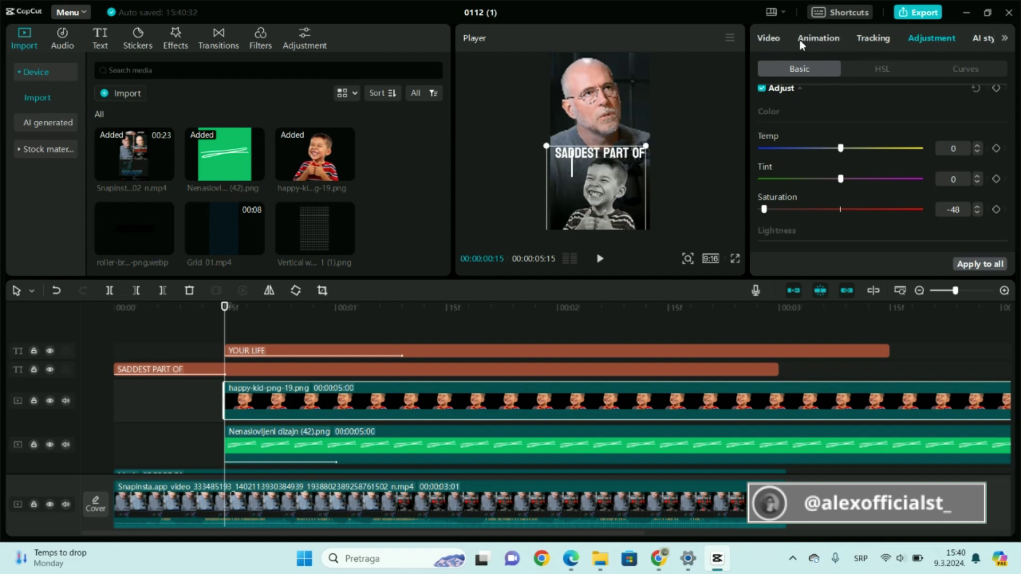
{"action": "left_click", "coordinate": [776, 41]}
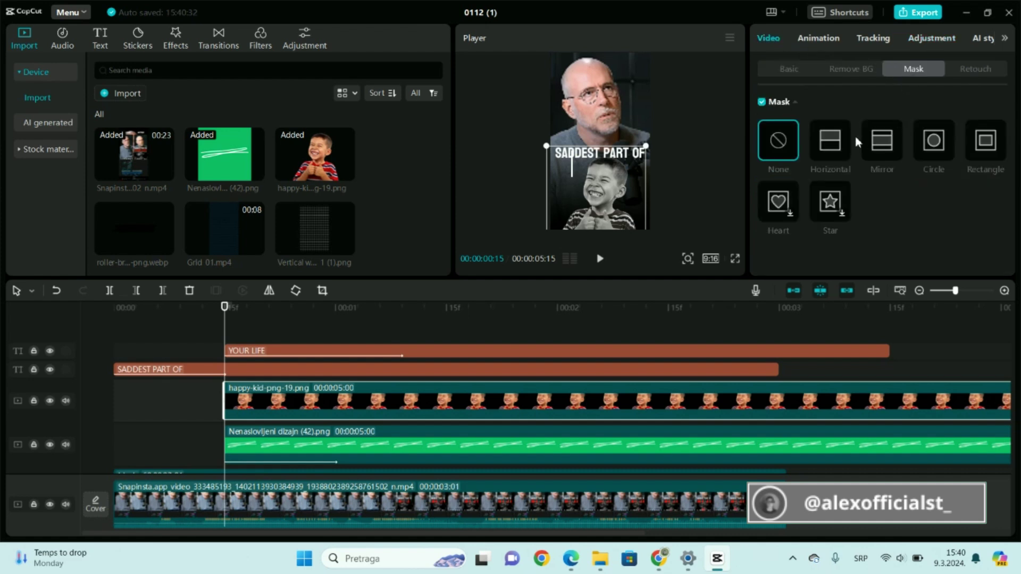
Mask the kid image horizontally and give it a 0.7s Slide Right entrance.
{"action": "left_click", "coordinate": [829, 141]}
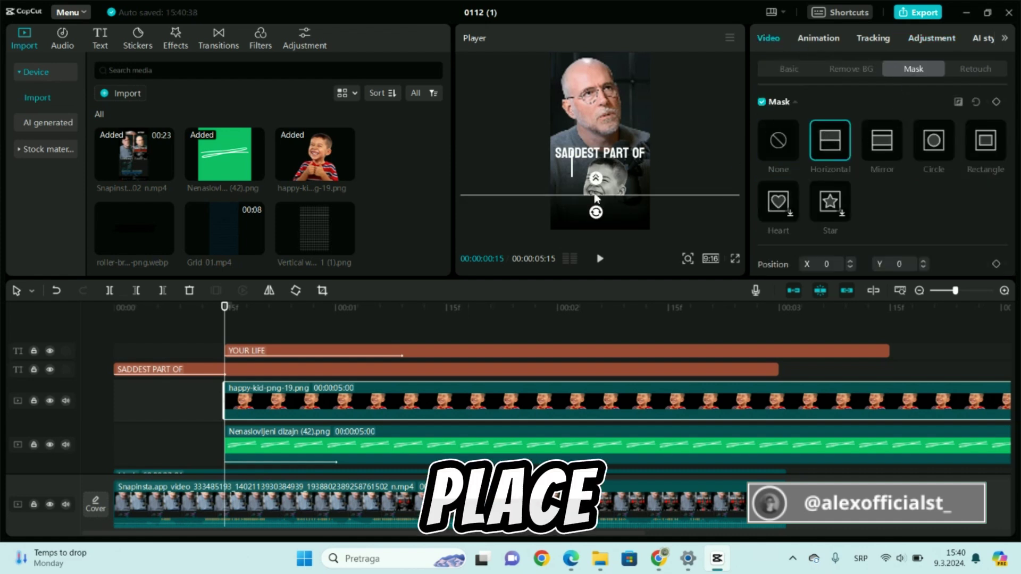
{"action": "left_click_drag", "start_coordinate": [596, 212], "coordinate": [614, 187]}
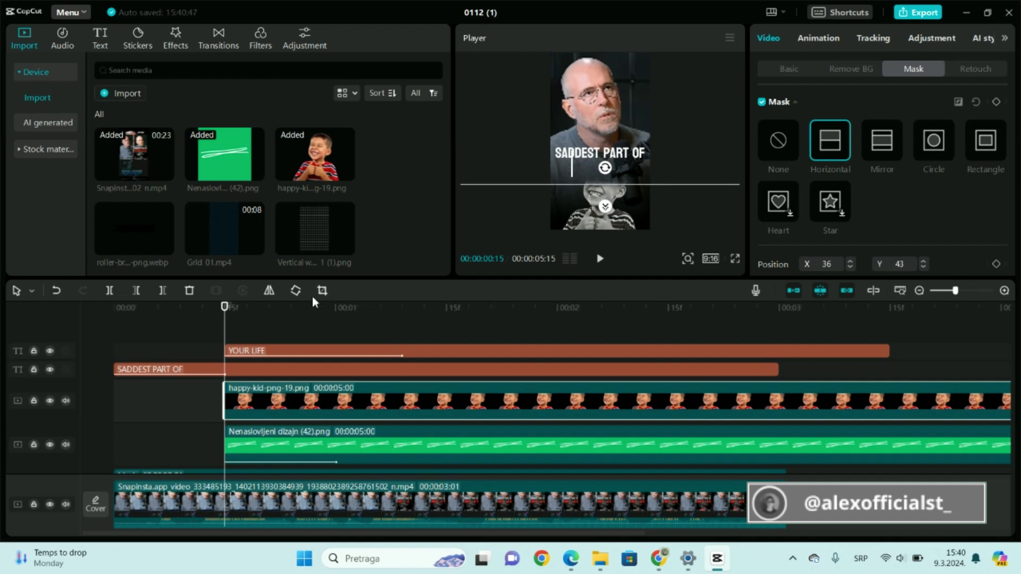
{"action": "left_click", "coordinate": [821, 40]}
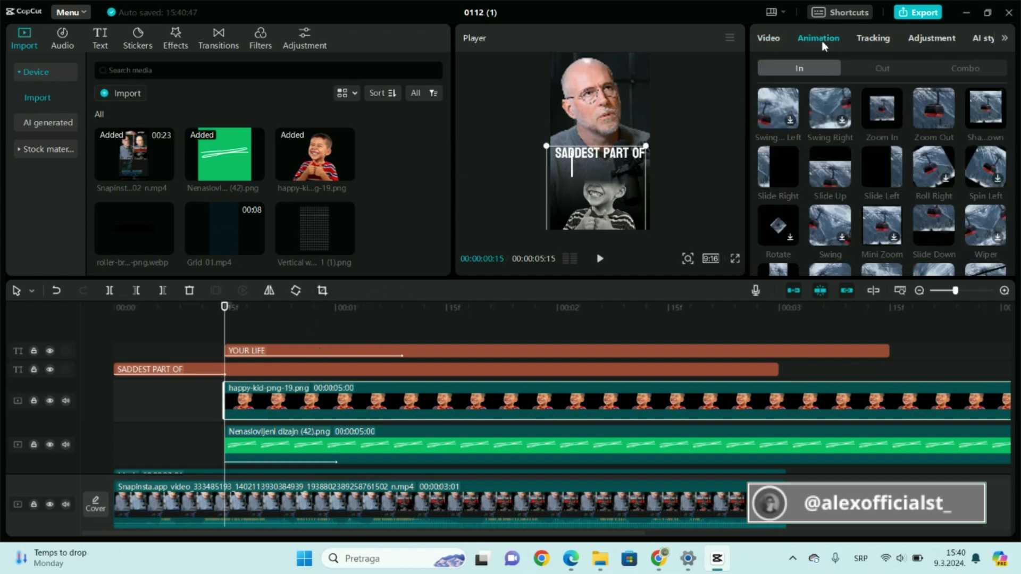
{"action": "left_click", "coordinate": [777, 166]}
{"action": "left_click", "coordinate": [839, 263]}
{"action": "left_click", "coordinate": [838, 263]}
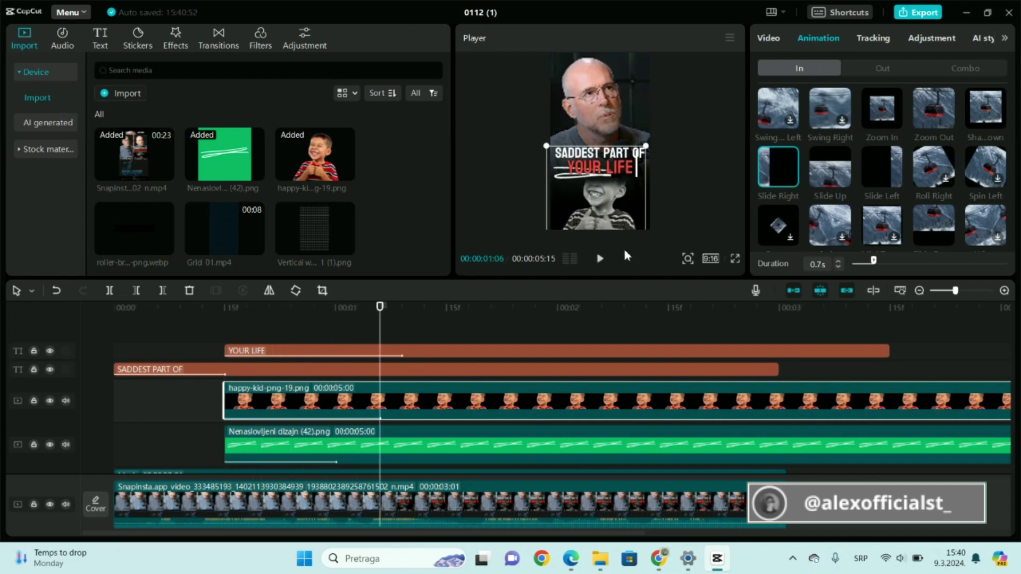
Preview the kid's slide-in and add the roller-brush ink-stroke image on a new track.
{"action": "left_click", "coordinate": [604, 260]}
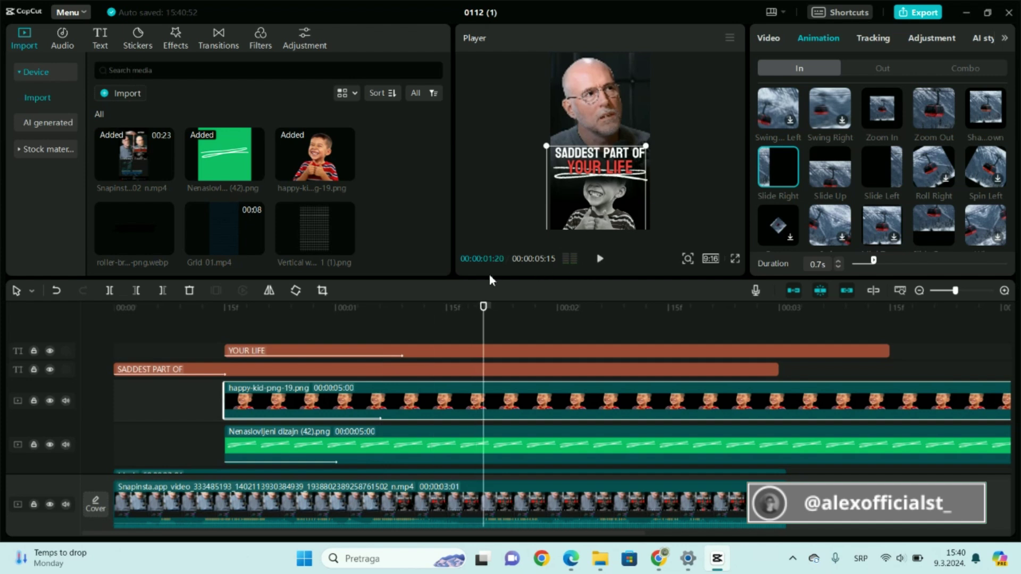
{"action": "mouse_move", "coordinate": [483, 307]}
{"action": "left_mouse_down"}
{"action": "mouse_move", "coordinate": [220, 321]}
{"action": "mouse_move", "coordinate": [230, 318]}
{"action": "left_mouse_up"}
{"action": "left_click_drag", "start_coordinate": [160, 242], "coordinate": [225, 372]}
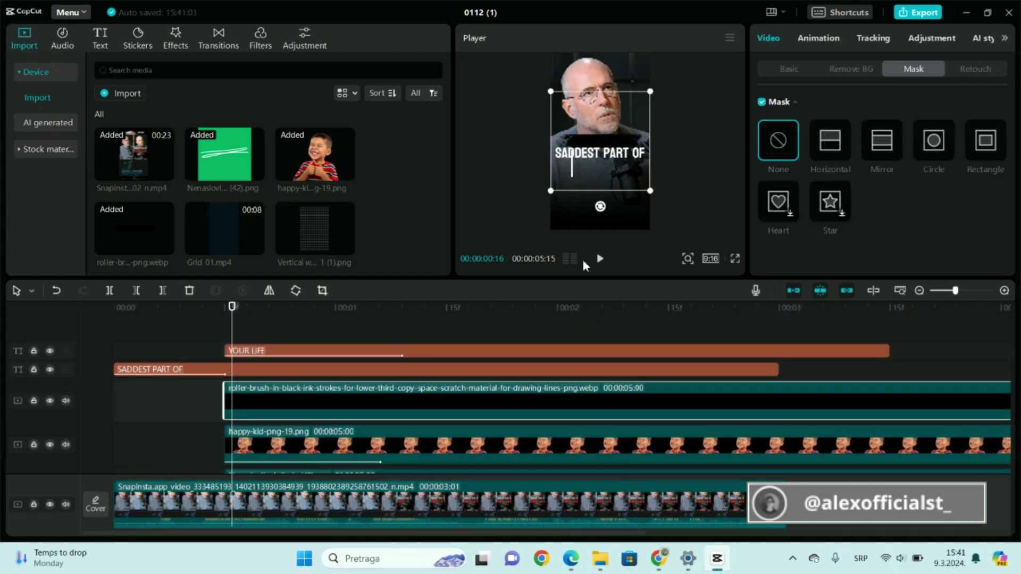
Preview the ink stroke and move the black band lower over the kid.
{"action": "left_click", "coordinate": [600, 258]}
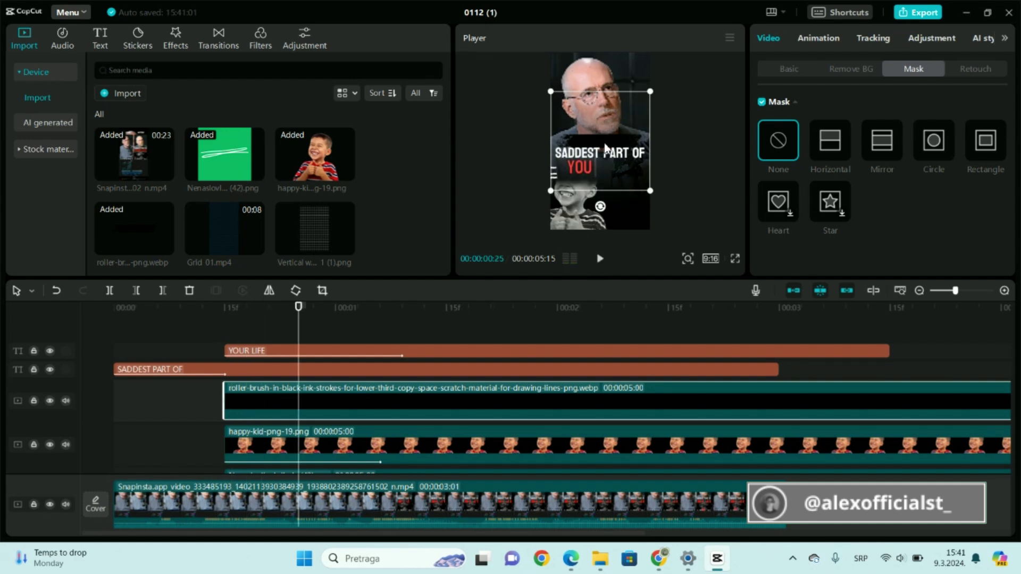
{"action": "left_click", "coordinate": [600, 259]}
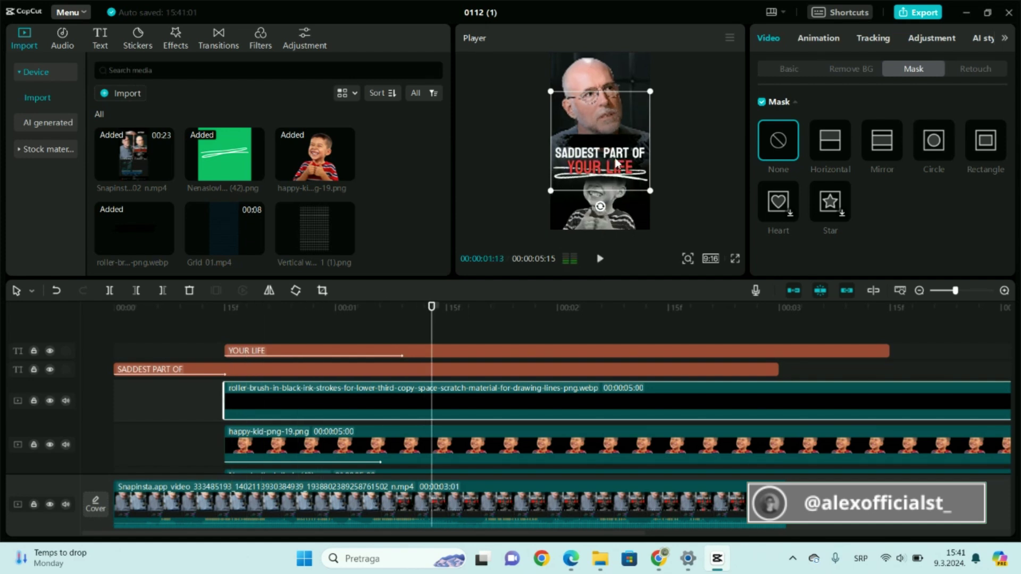
{"action": "left_click_drag", "start_coordinate": [616, 143], "coordinate": [615, 175]}
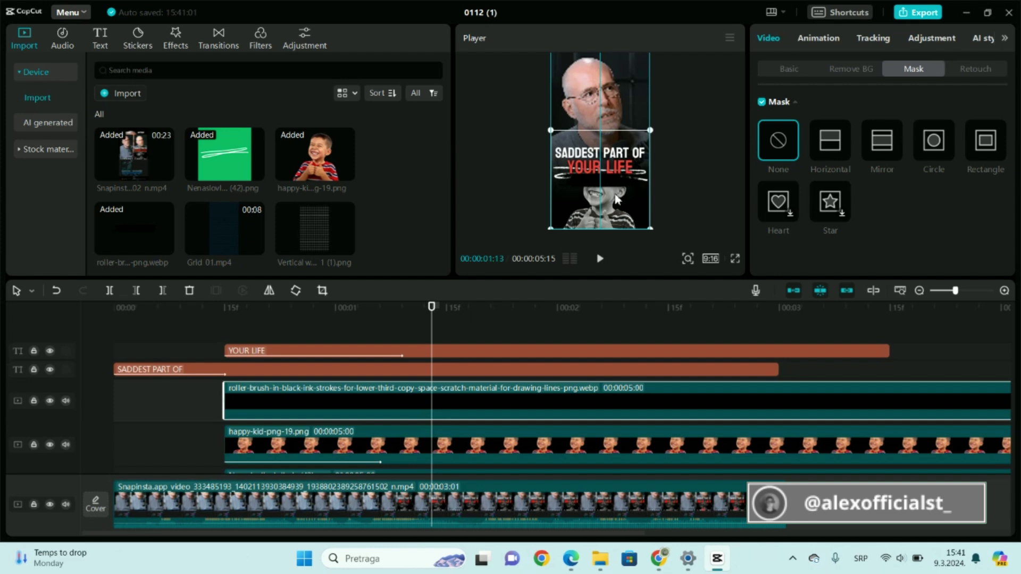
{"action": "left_click_drag", "start_coordinate": [618, 206], "coordinate": [616, 194]}
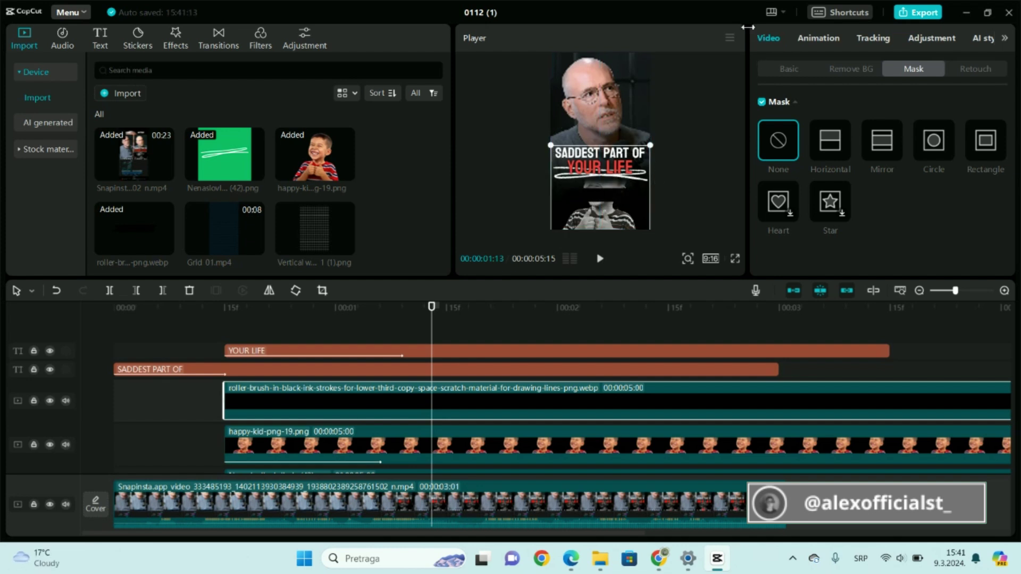
Give the ink stroke a 0.7s Slide Right entrance animation.
{"action": "left_click", "coordinate": [818, 41]}
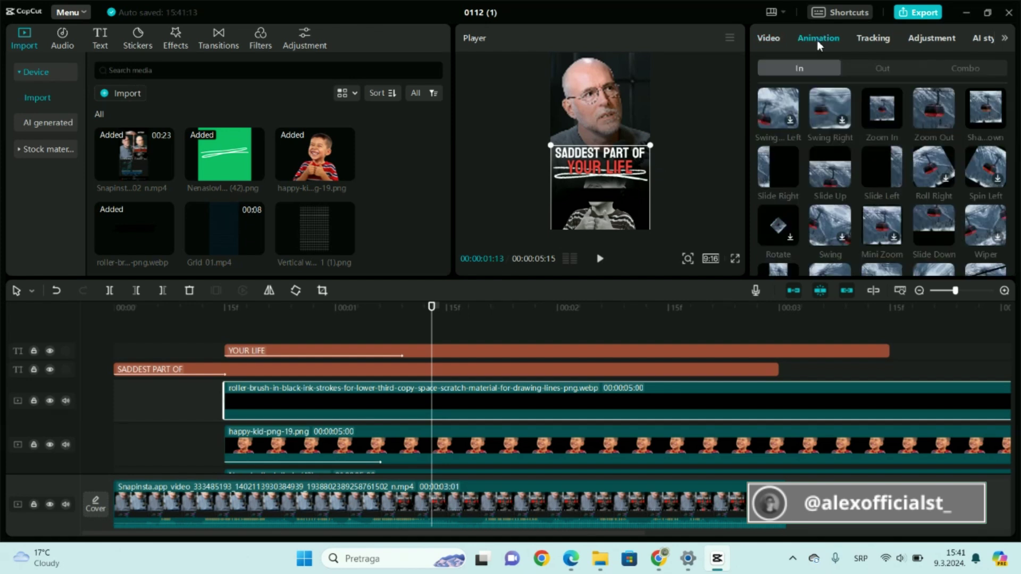
{"action": "left_click", "coordinate": [785, 170]}
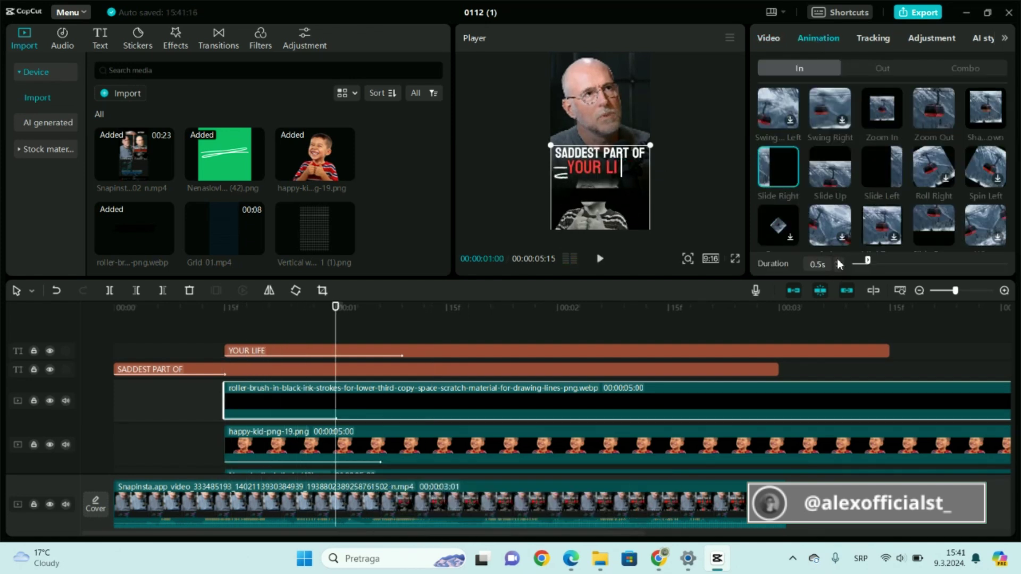
{"action": "left_click", "coordinate": [838, 261]}
{"action": "left_click", "coordinate": [838, 262]}
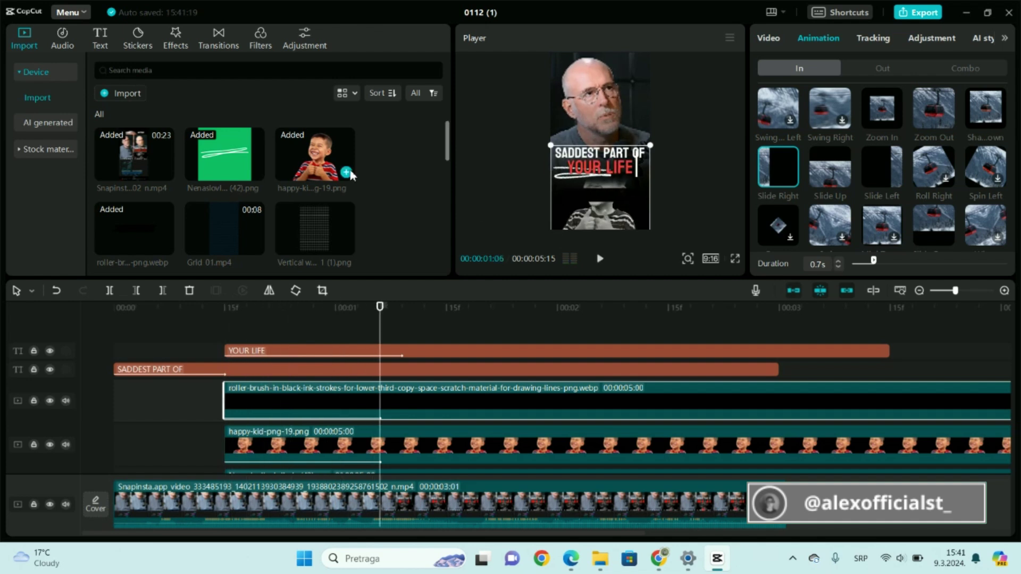
Add the hand image on a new track and automatically remove its background.
{"action": "left_click", "coordinate": [238, 181]}
{"action": "scroll", "coordinate": [238, 182], "scroll_direction": "down", "scroll_amount": 5}
{"action": "left_click_drag", "start_coordinate": [212, 199], "coordinate": [475, 325]}
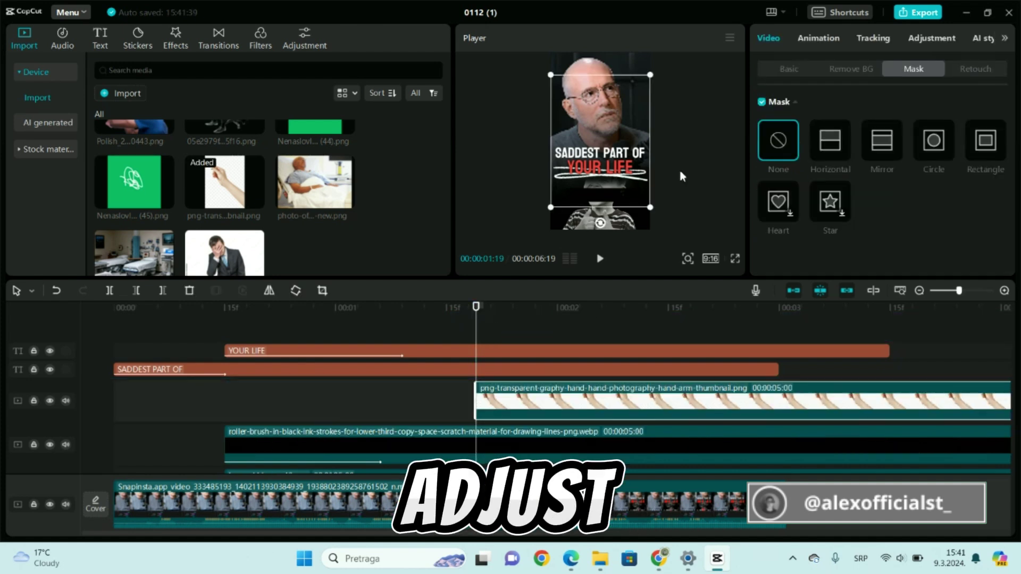
{"action": "left_click", "coordinate": [842, 71]}
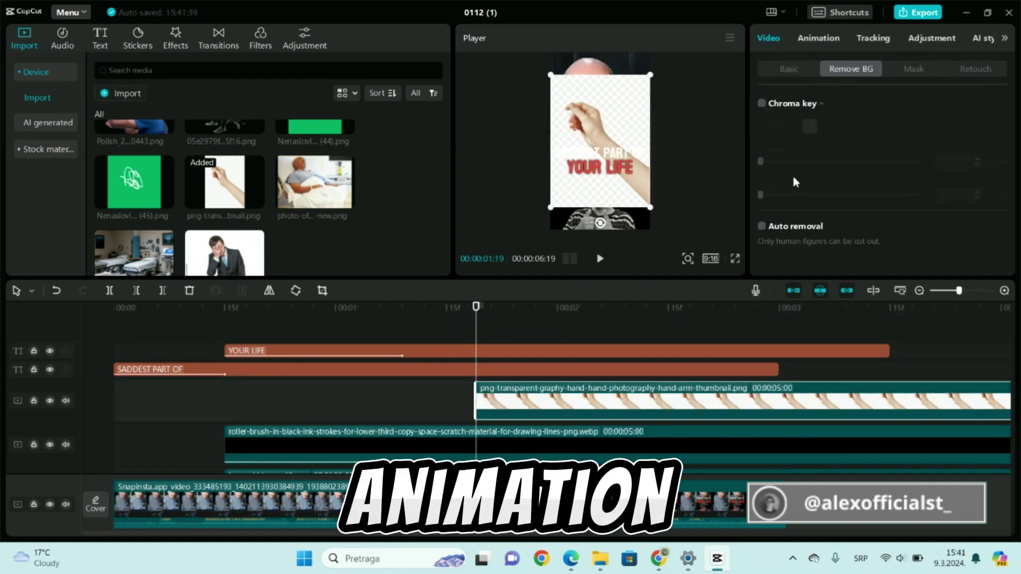
{"action": "left_click", "coordinate": [763, 228]}
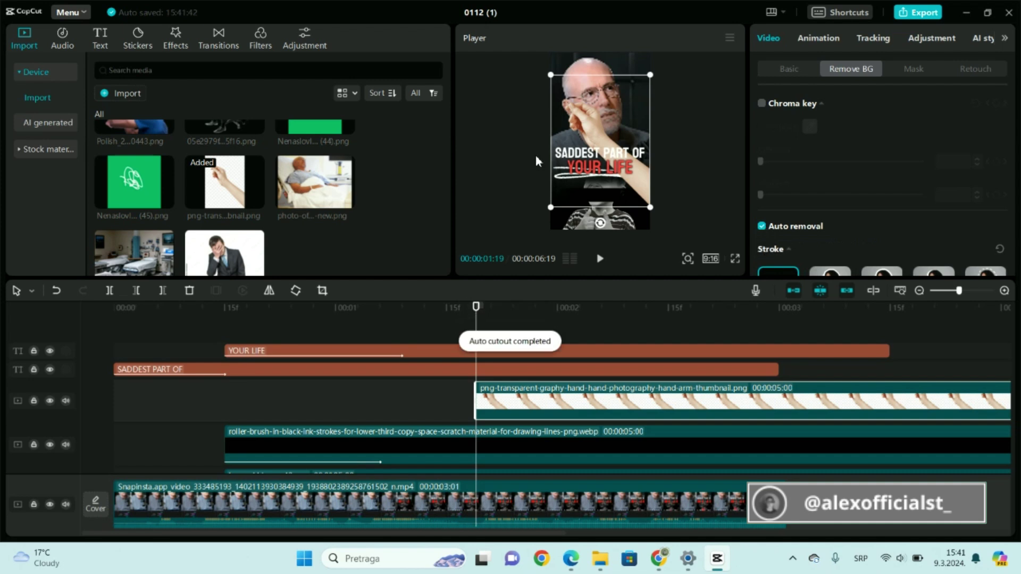
Rotate the hand overlay to 65° and move it toward the lower left.
{"action": "left_click_drag", "start_coordinate": [613, 170], "coordinate": [612, 150]}
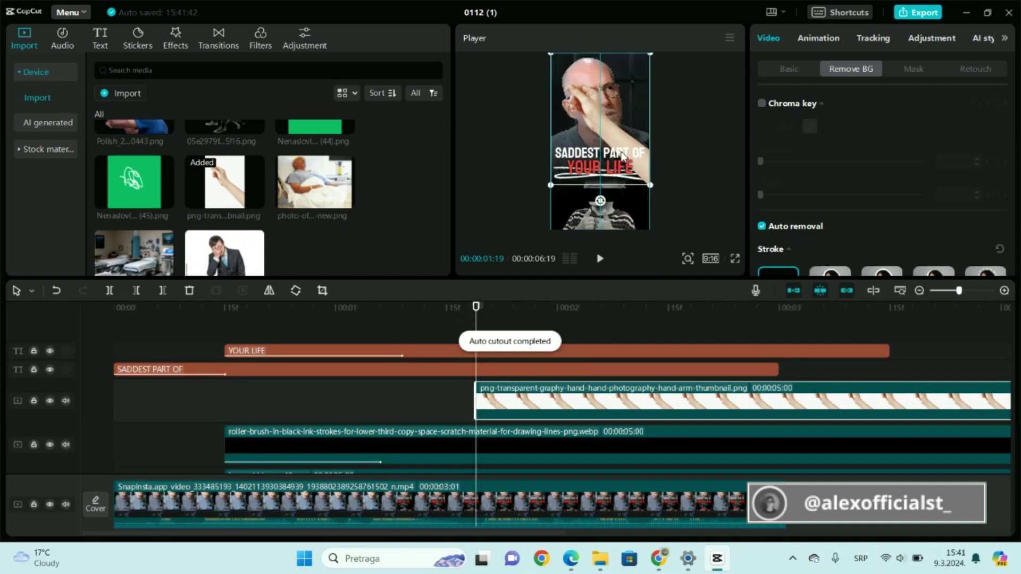
{"action": "left_click_drag", "start_coordinate": [600, 200], "coordinate": [505, 215]}
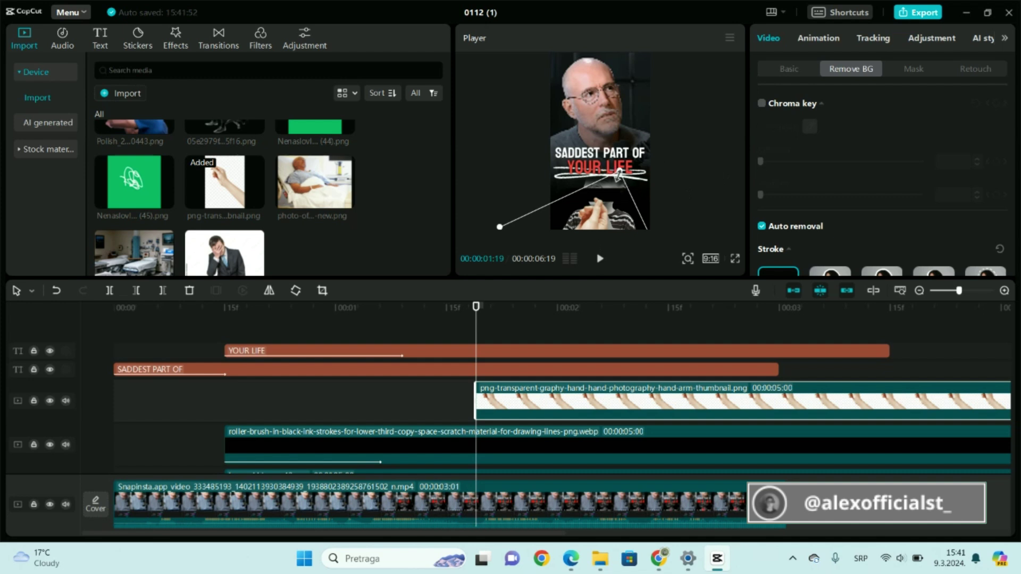
{"action": "left_click_drag", "start_coordinate": [619, 175], "coordinate": [596, 212]}
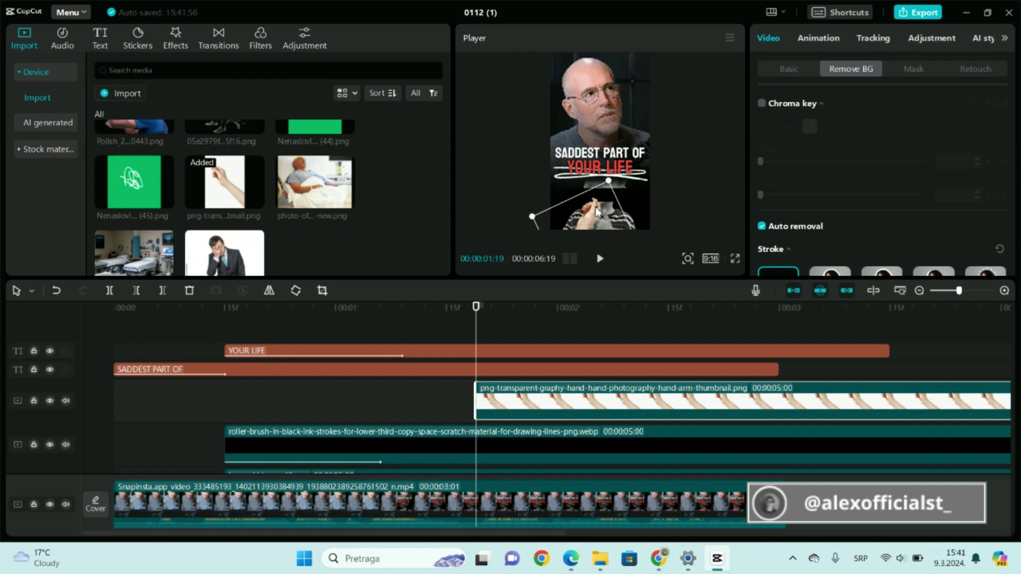
{"action": "left_click", "coordinate": [786, 69]}
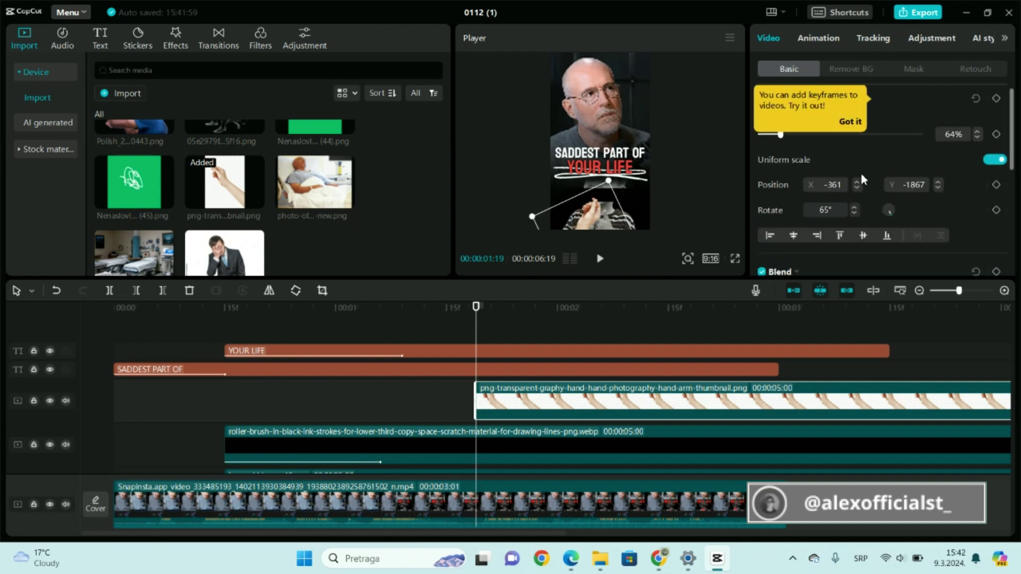
Put the hand overlay on layer 4 and lower its saturation to -34.
{"action": "scroll", "coordinate": [870, 184], "scroll_direction": "down", "scroll_amount": 5}
{"action": "left_click", "coordinate": [930, 175]}
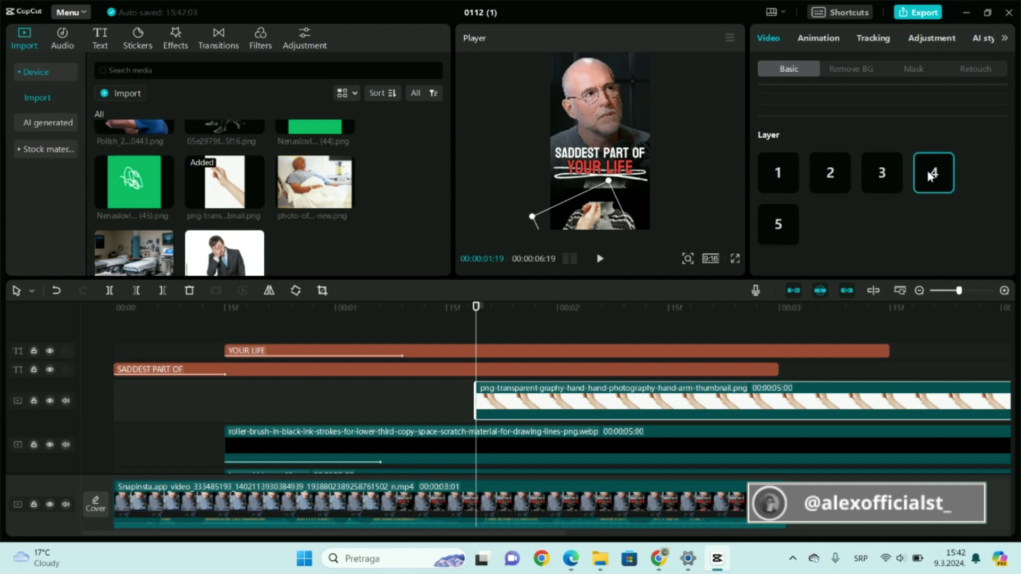
{"action": "left_click_drag", "start_coordinate": [596, 218], "coordinate": [598, 220]}
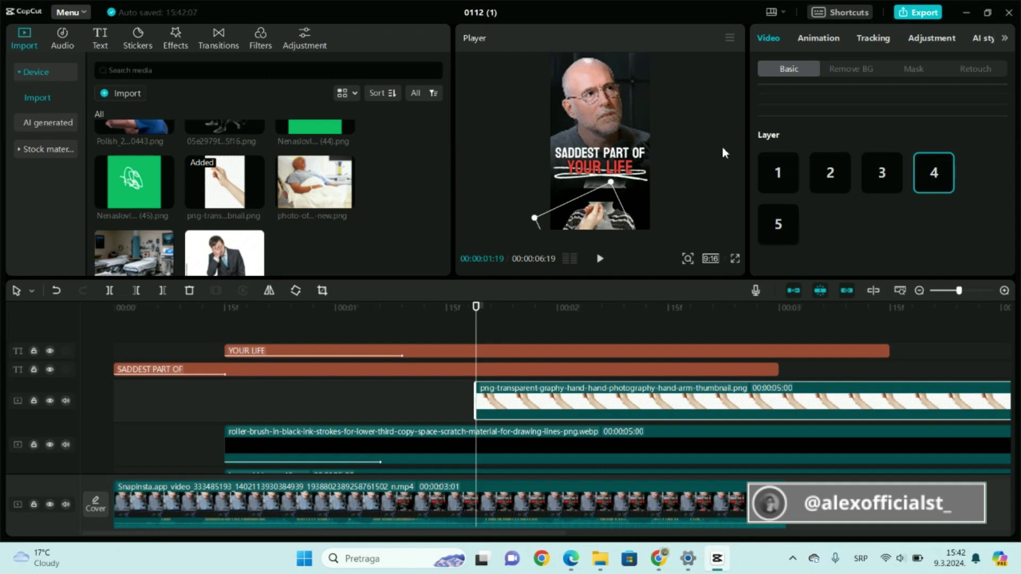
{"action": "left_click", "coordinate": [912, 39]}
{"action": "scroll", "coordinate": [819, 181], "scroll_direction": "down", "scroll_amount": 5}
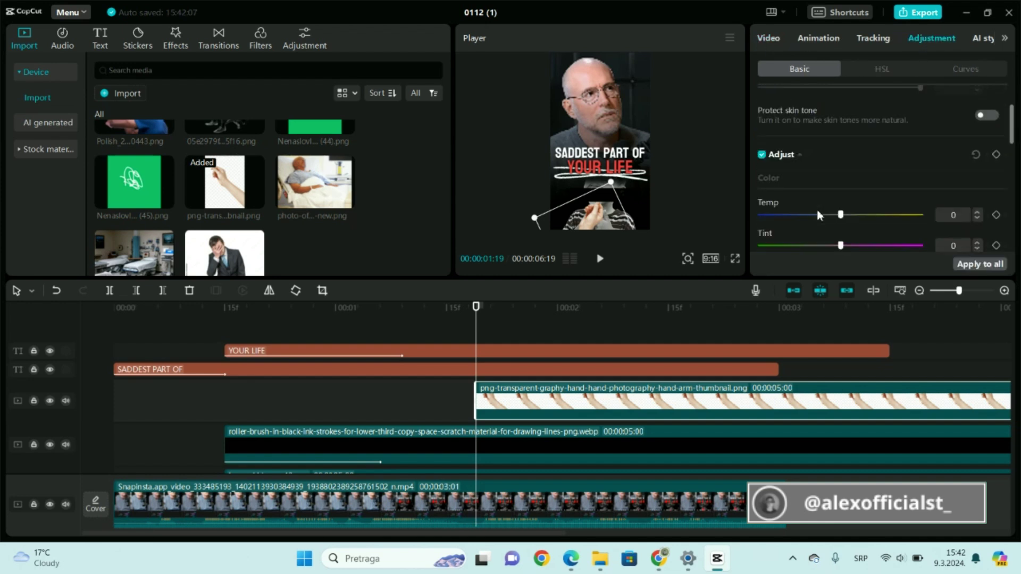
{"action": "left_click_drag", "start_coordinate": [840, 151], "coordinate": [788, 154]}
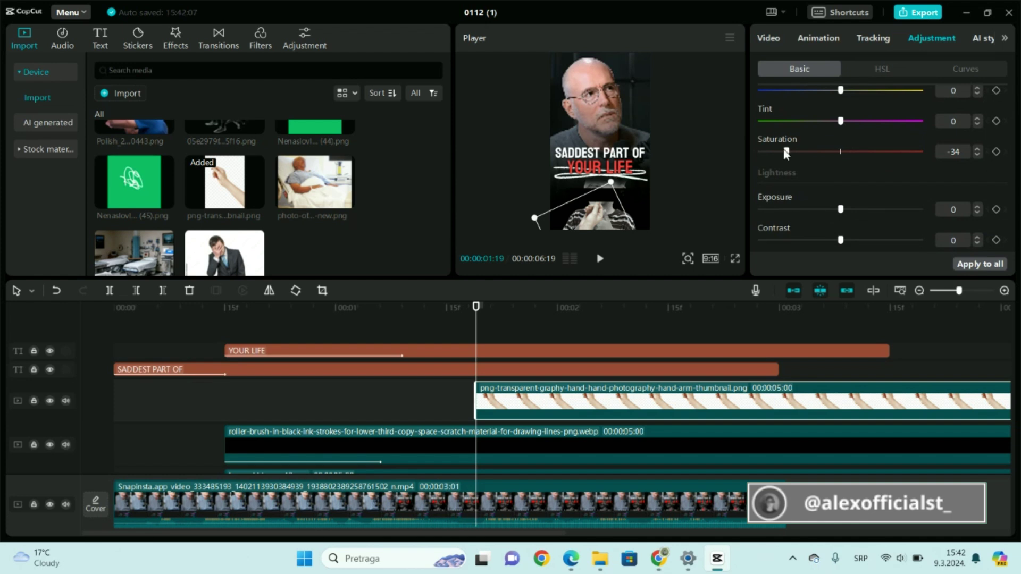
Give the hand overlay a 0.5s Slide Up entrance animation.
{"action": "left_click", "coordinate": [834, 42]}
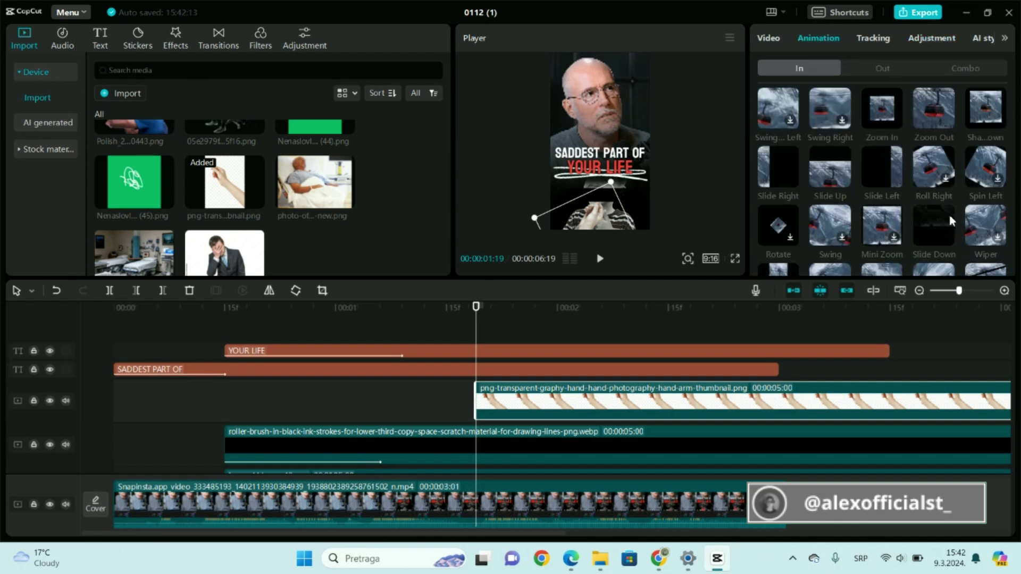
{"action": "scroll", "coordinate": [951, 220], "scroll_direction": "down", "scroll_amount": 1}
{"action": "scroll", "coordinate": [925, 165], "scroll_direction": "up", "scroll_amount": 1}
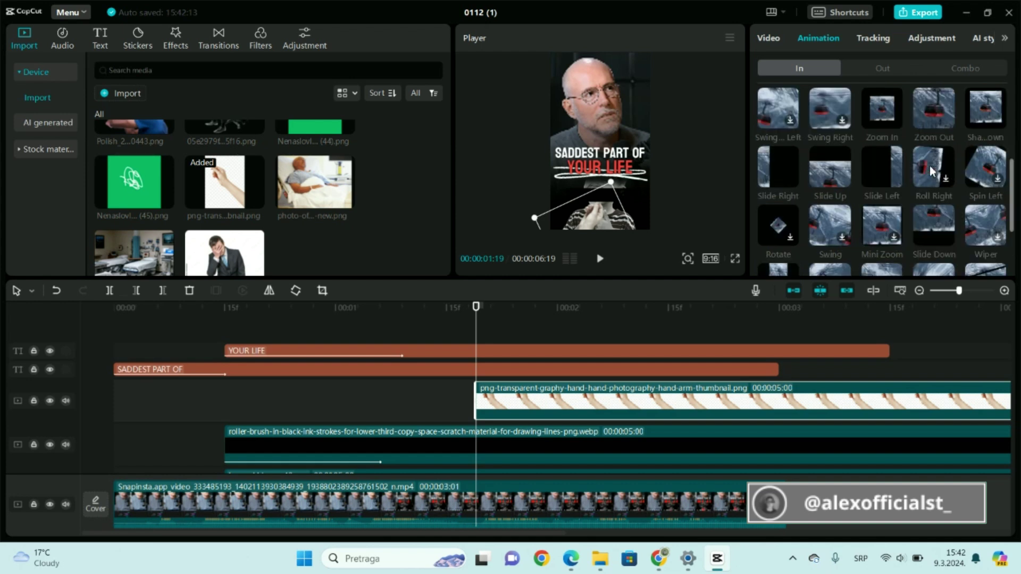
{"action": "left_click", "coordinate": [840, 169]}
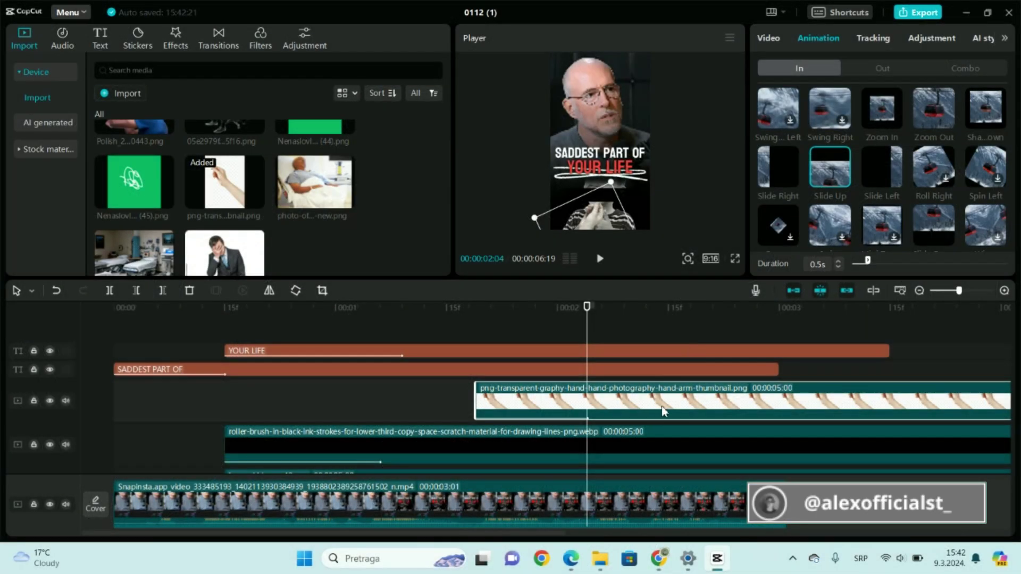
Combine the hand and roller-brush clips into one compound clip.
{"action": "left_click", "coordinate": [682, 449], "text": "ctrl"}
{"action": "right_click", "coordinate": [679, 441]}
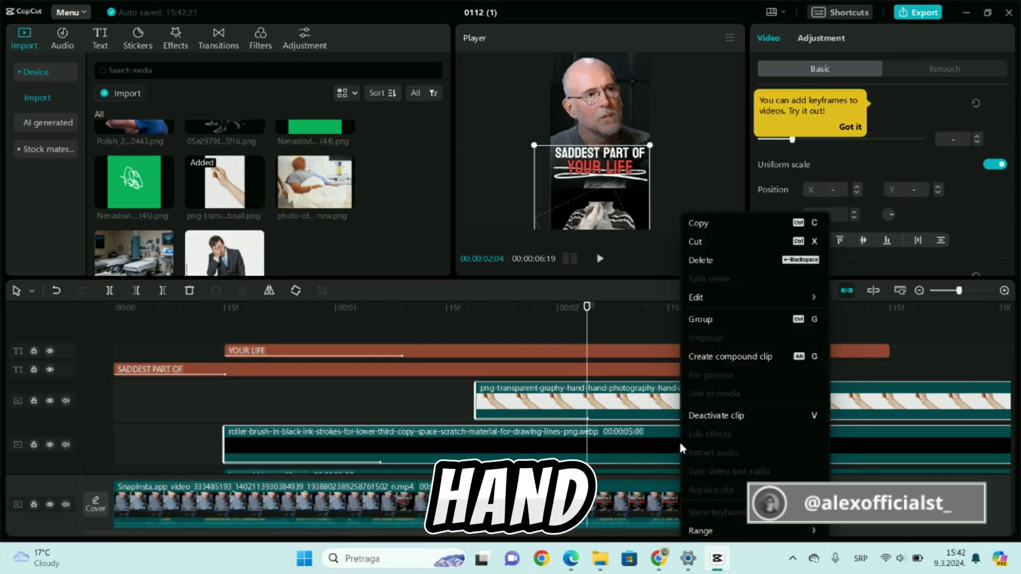
{"action": "left_click", "coordinate": [735, 355]}
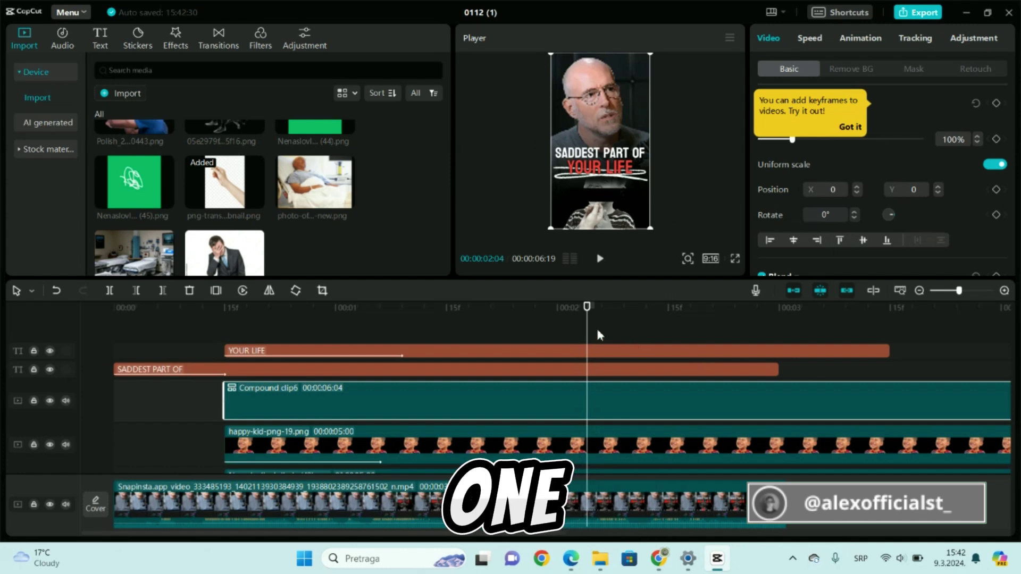
Split the compound clip and the happy-kid-png-19 clip at 00:00:03:00.
{"action": "left_click_drag", "start_coordinate": [594, 324], "coordinate": [776, 353]}
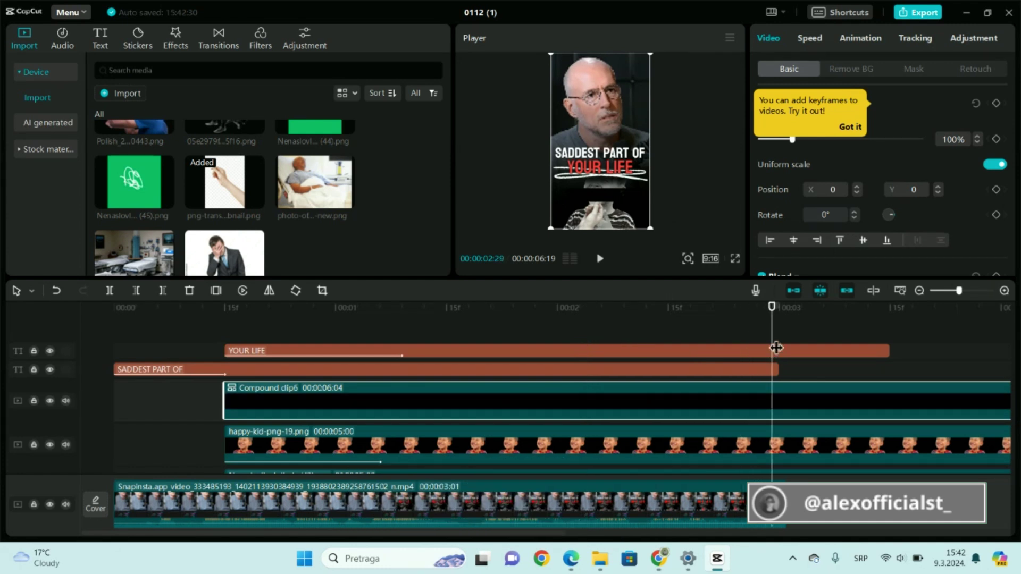
{"action": "left_click", "coordinate": [782, 324]}
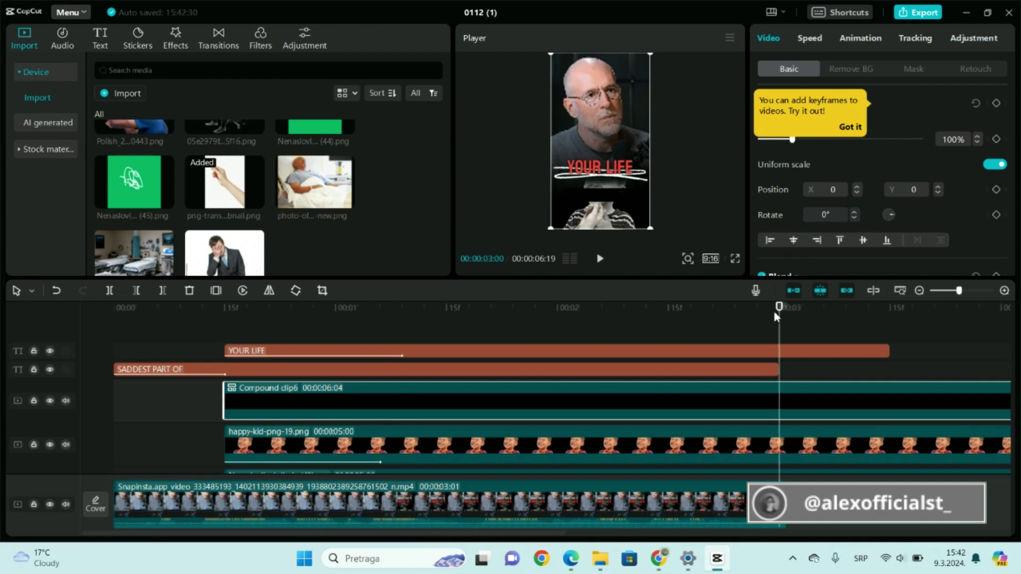
{"action": "key", "text": "ctrl+b"}
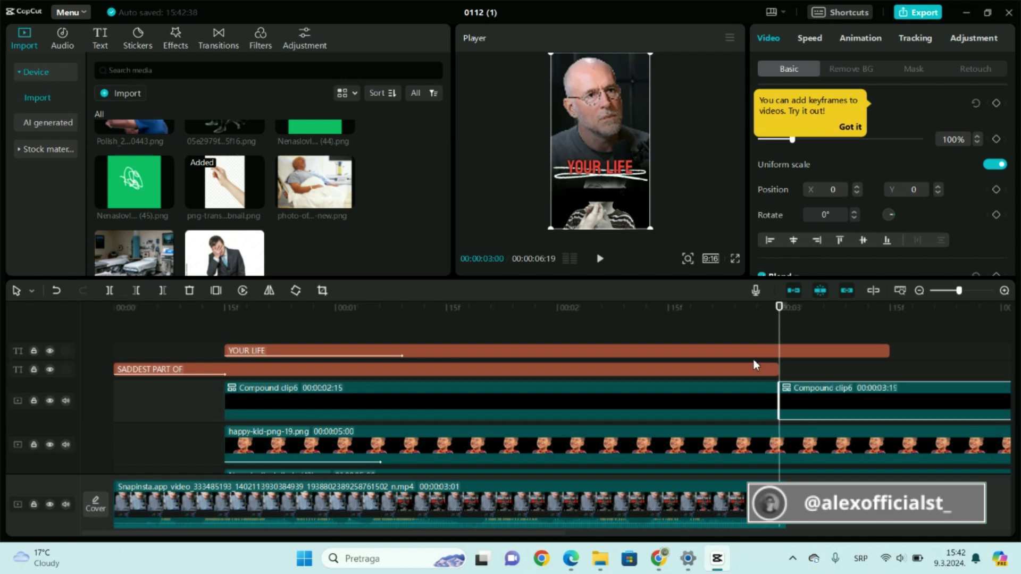
{"action": "scroll", "coordinate": [812, 391], "scroll_direction": "down", "scroll_amount": 1}
{"action": "left_click", "coordinate": [817, 396]}
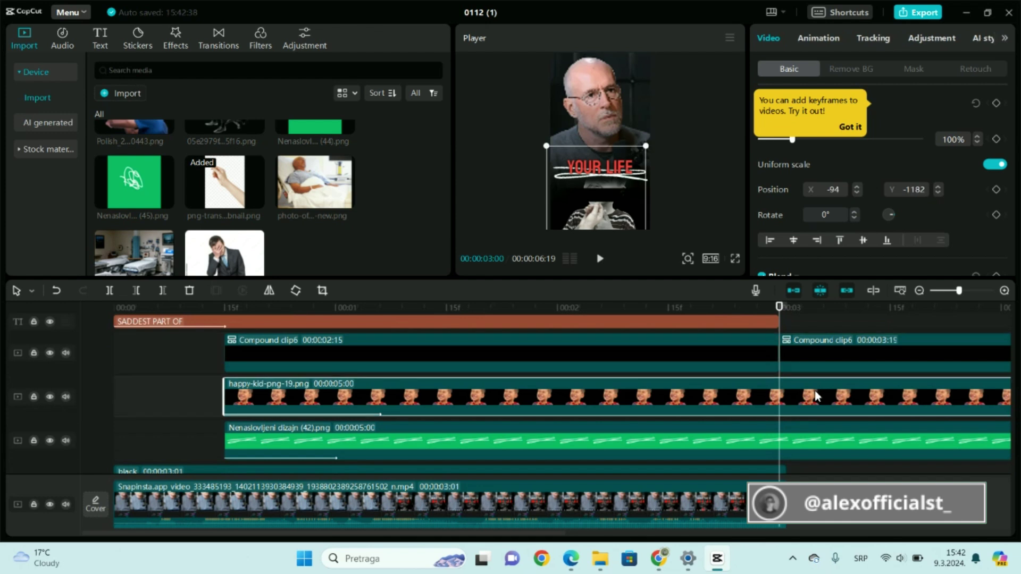
{"action": "key", "text": "ctrl+b"}
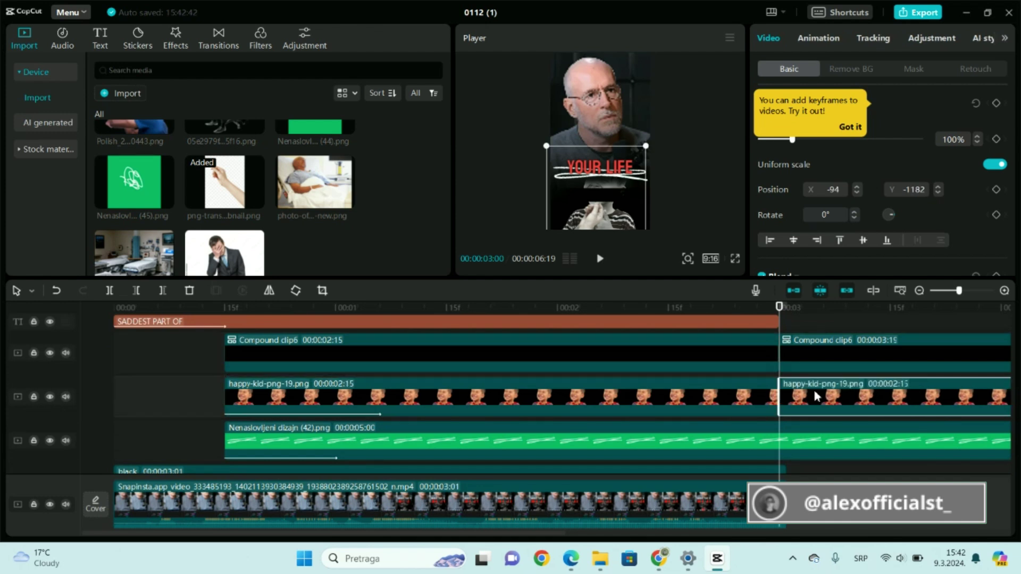
Delete the kid and compound clip parts after 3 seconds, restoring the accidentally deleted green scribble.
{"action": "left_click", "coordinate": [828, 448]}
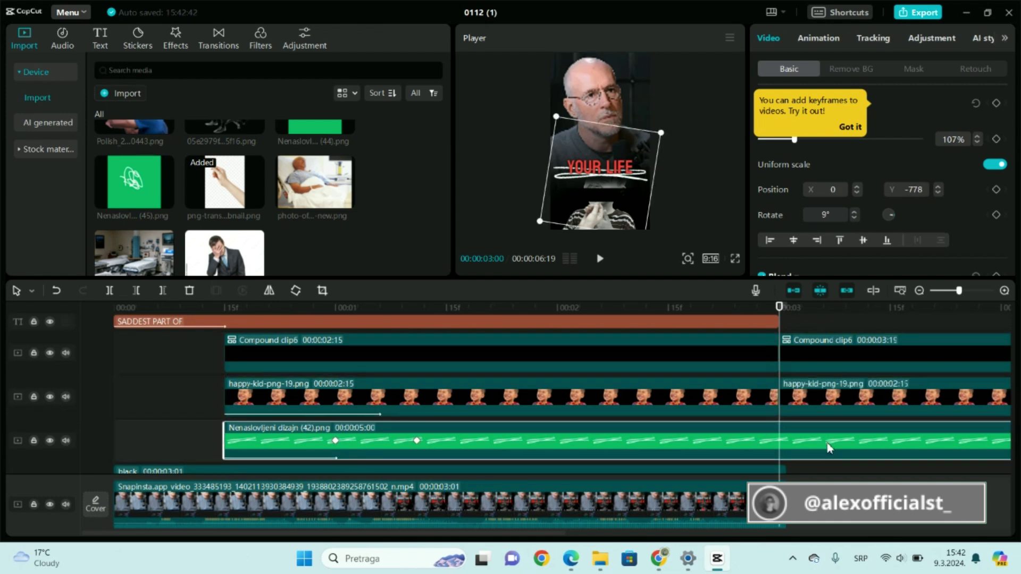
{"action": "key", "text": "Delete"}
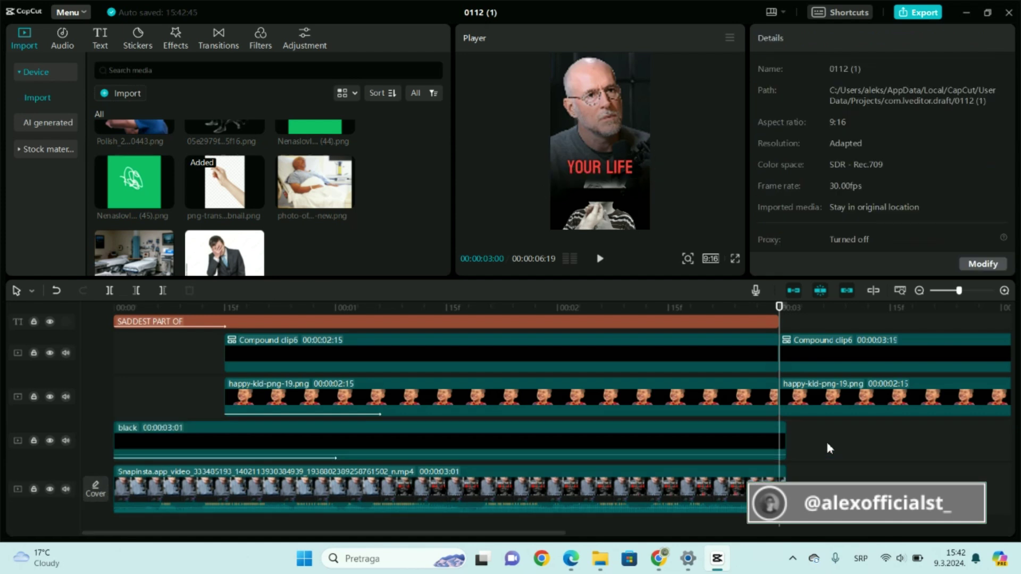
{"action": "left_click", "coordinate": [57, 291]}
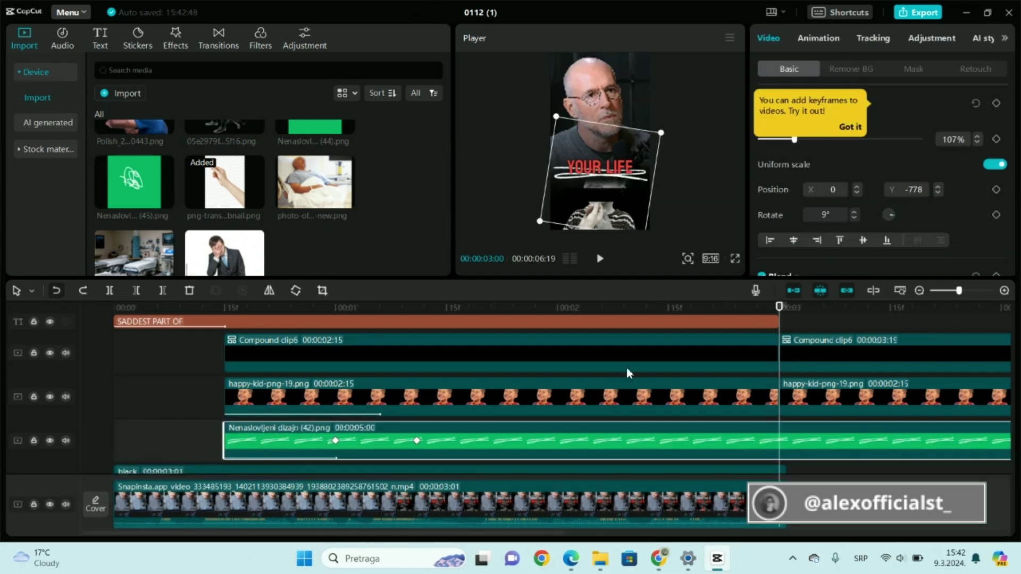
{"action": "left_click", "coordinate": [857, 393]}
{"action": "key", "text": "Delete"}
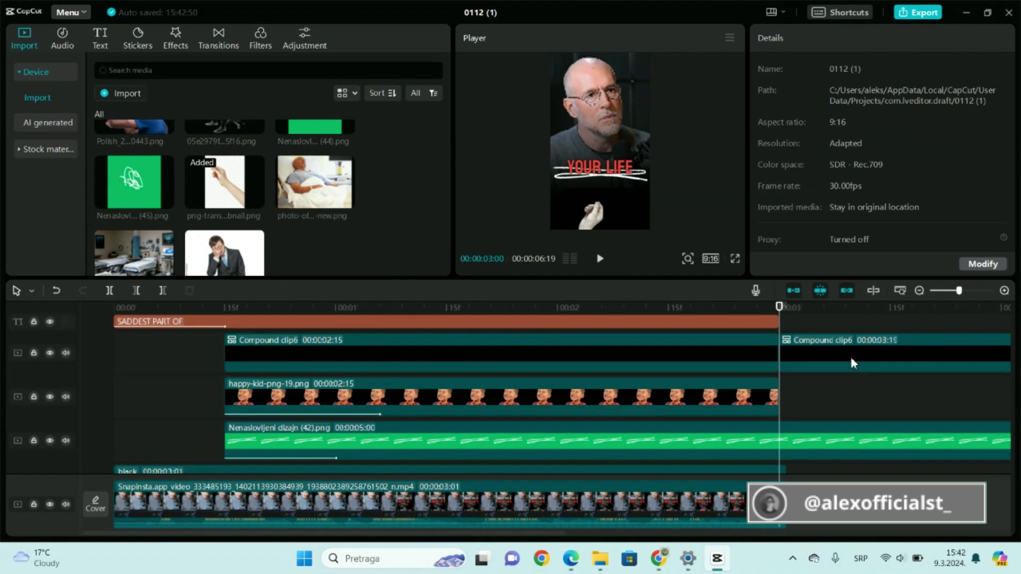
{"action": "left_click", "coordinate": [850, 355]}
{"action": "key", "text": "Delete"}
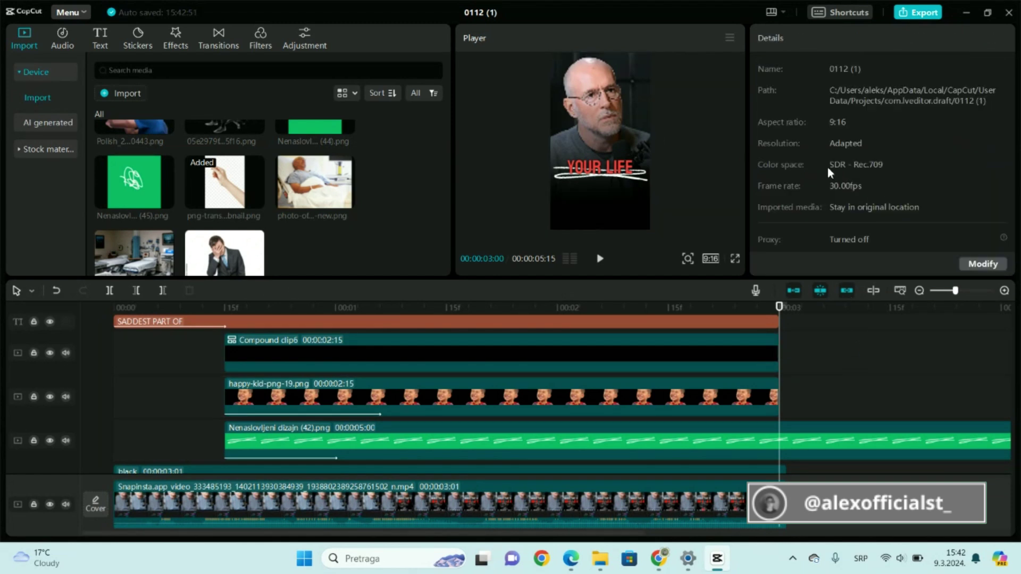
Split the green scribble clip at 3 seconds and delete its tail.
{"action": "left_click", "coordinate": [859, 441]}
{"action": "key", "text": "ctrl+b"}
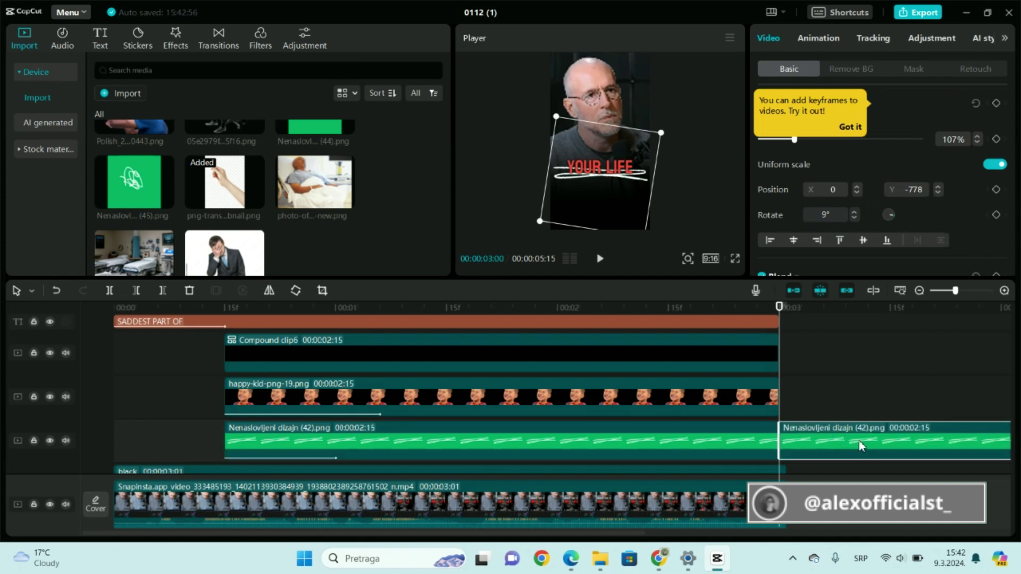
{"action": "key", "text": "Delete"}
{"action": "scroll", "coordinate": [853, 426], "scroll_direction": "down", "scroll_amount": 2}
{"action": "scroll", "coordinate": [849, 402], "scroll_direction": "up", "scroll_amount": 1}
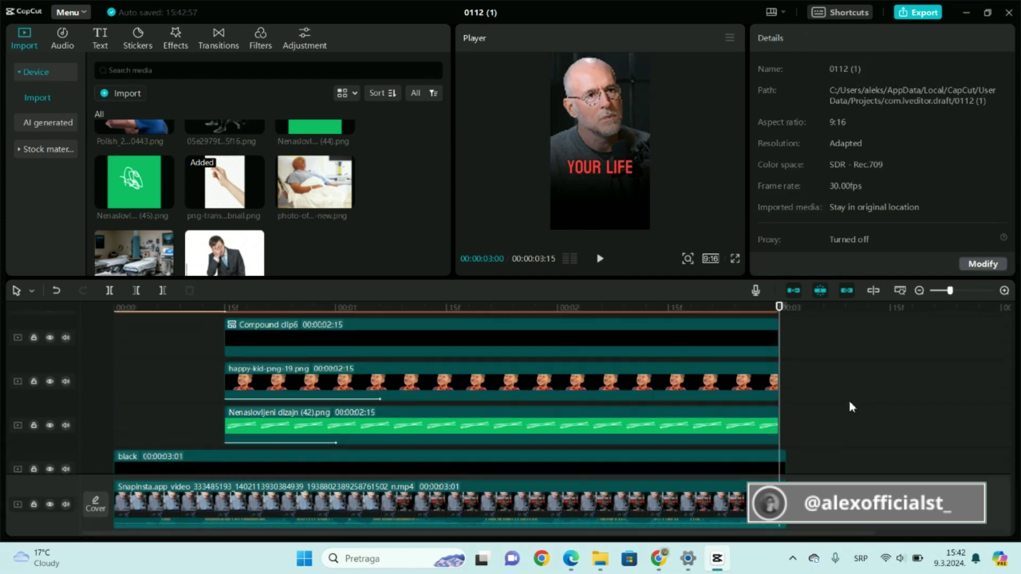
{"action": "scroll", "coordinate": [768, 404], "scroll_direction": "up", "scroll_amount": 2}
Give Compound clip6 a 0.5 s Slide Up entrance and a 0.5 s Slide Down exit.
{"action": "left_click", "coordinate": [768, 375]}
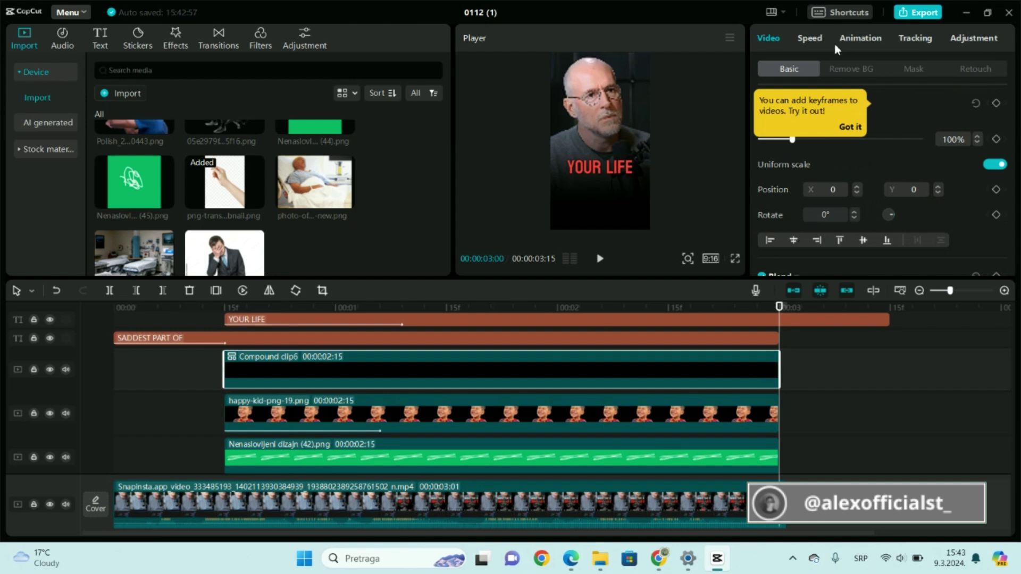
{"action": "left_click", "coordinate": [851, 38]}
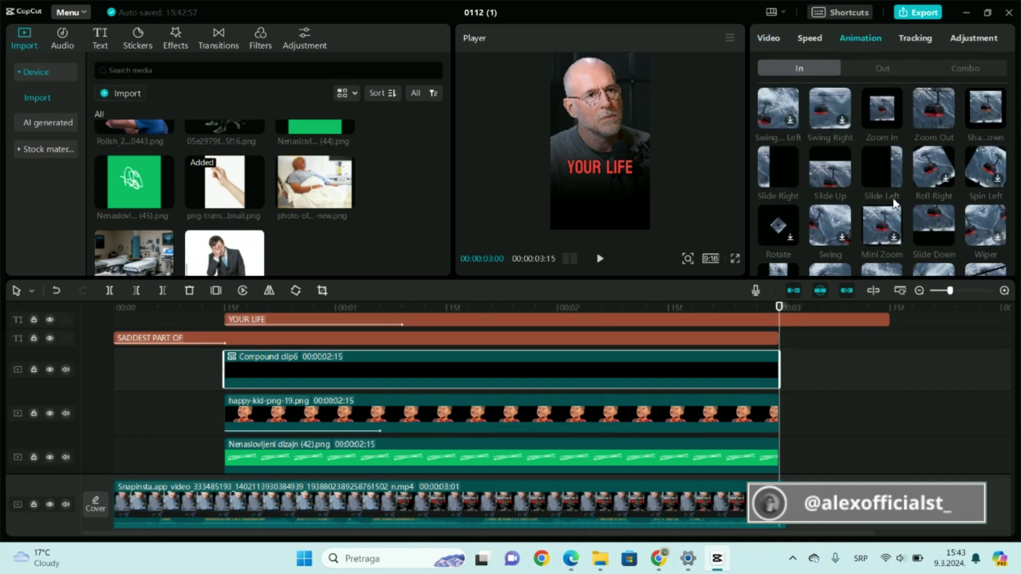
{"action": "left_click", "coordinate": [822, 173]}
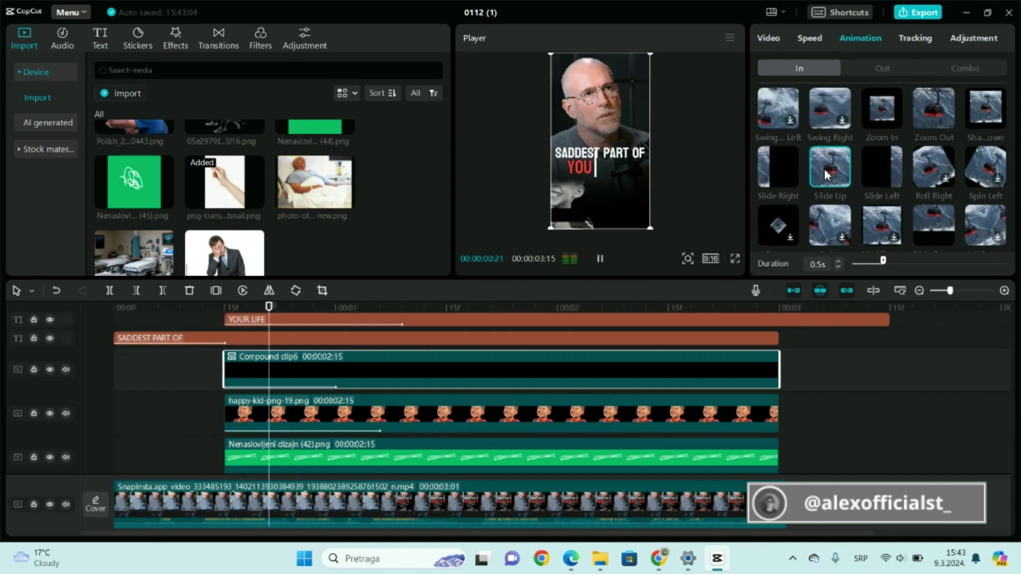
{"action": "left_click", "coordinate": [601, 261]}
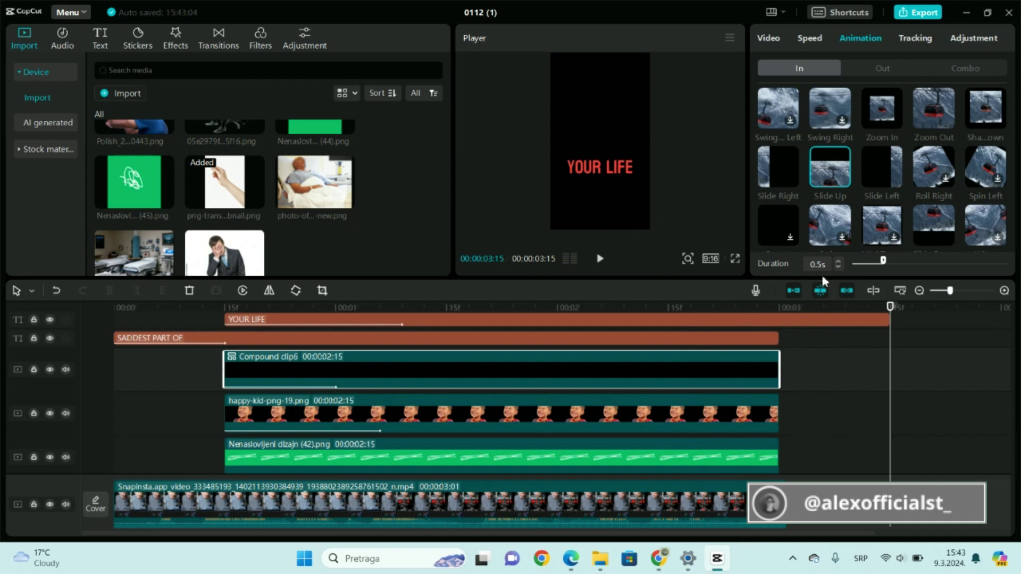
{"action": "left_click", "coordinate": [875, 72]}
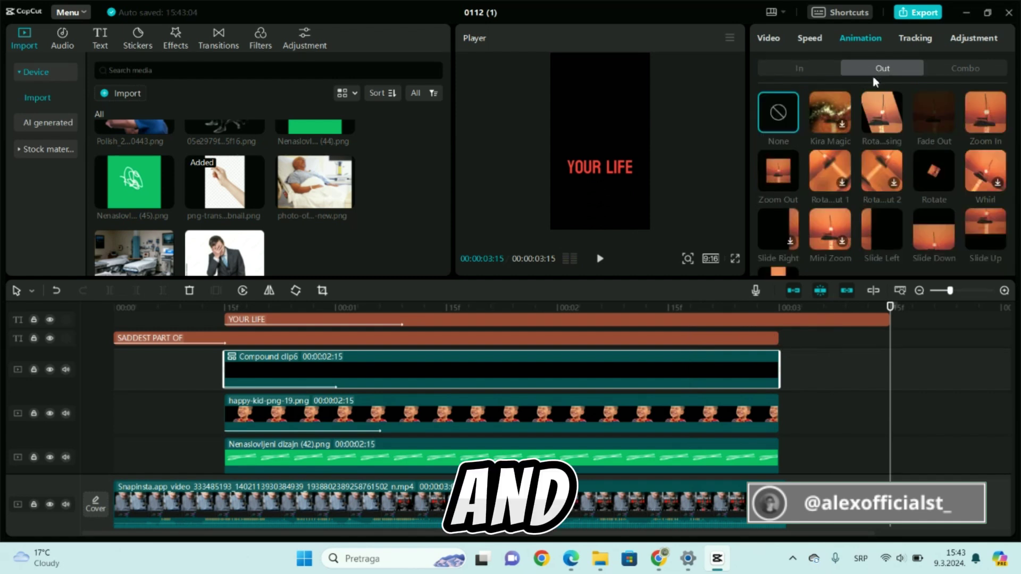
{"action": "left_click", "coordinate": [927, 224]}
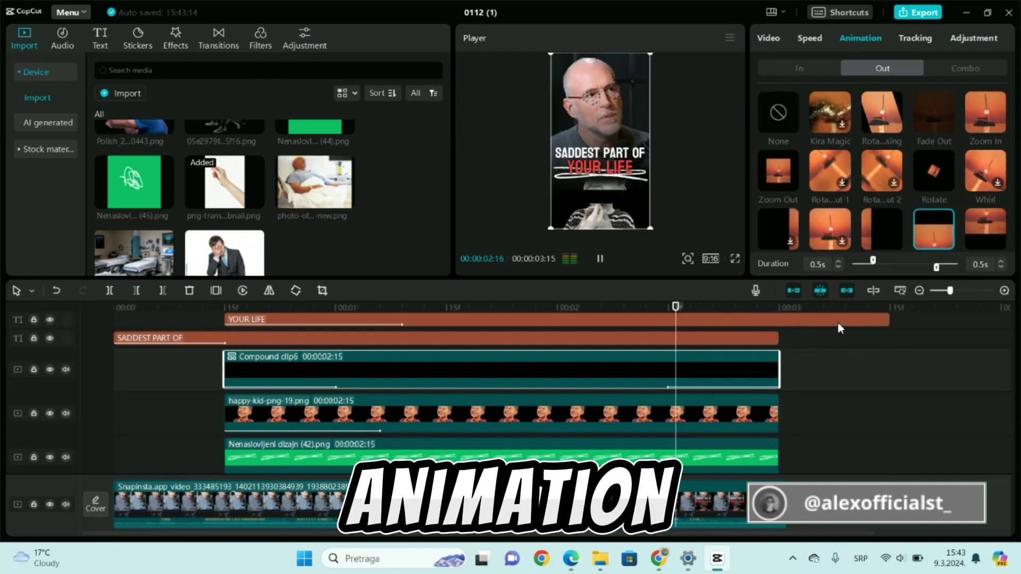